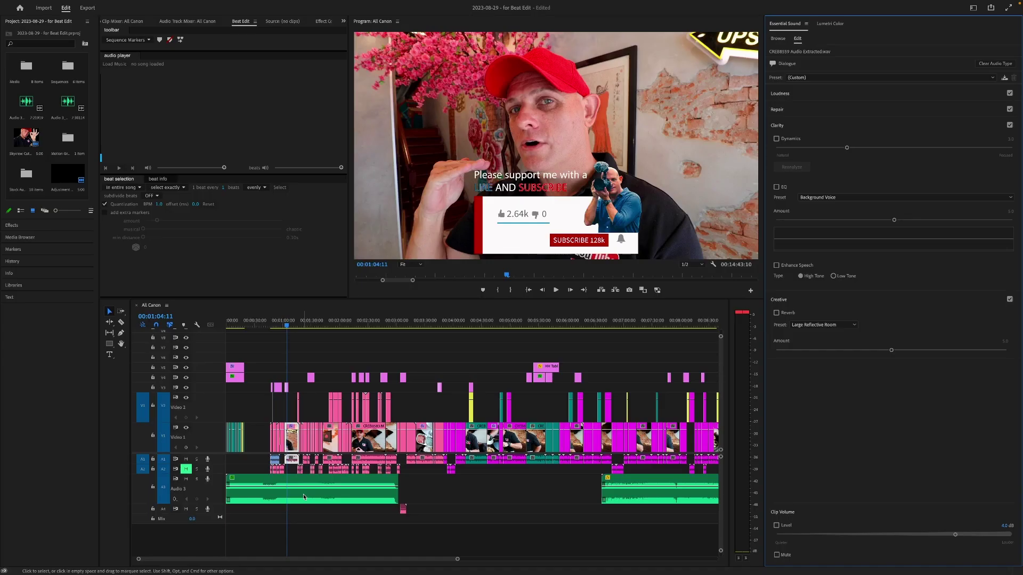
- Select the "I Feel Good, Uh" music clip on Audio 3 and move the playhead to 00:00:00:00
{"action": "left_click", "coordinate": [304, 497]}
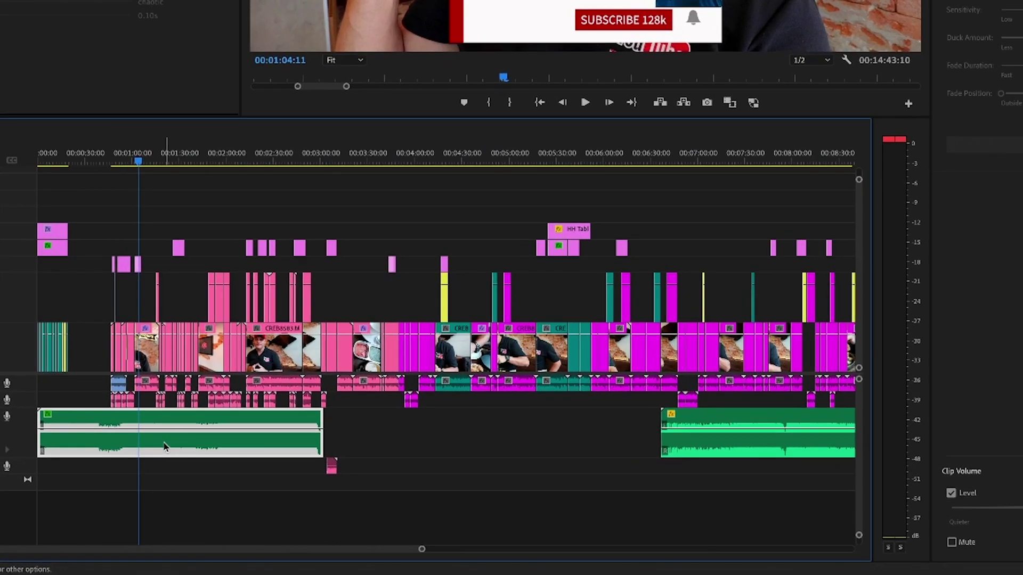
{"action": "key", "text": "equal"}
{"action": "key", "text": "equal"}
{"action": "key", "text": "equal"}
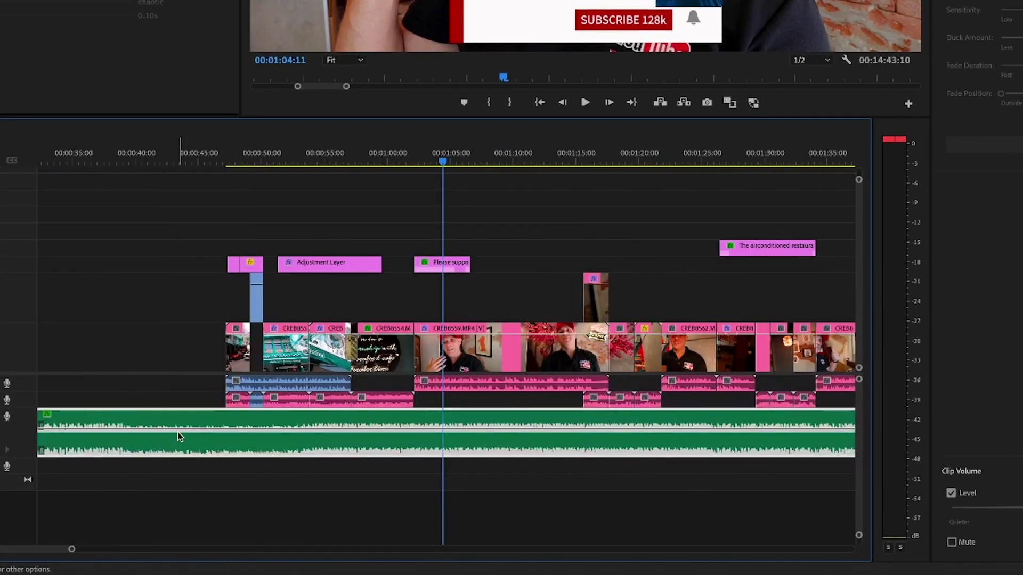
{"action": "scroll", "coordinate": [181, 445], "scroll_direction": "up", "scroll_amount": 5}
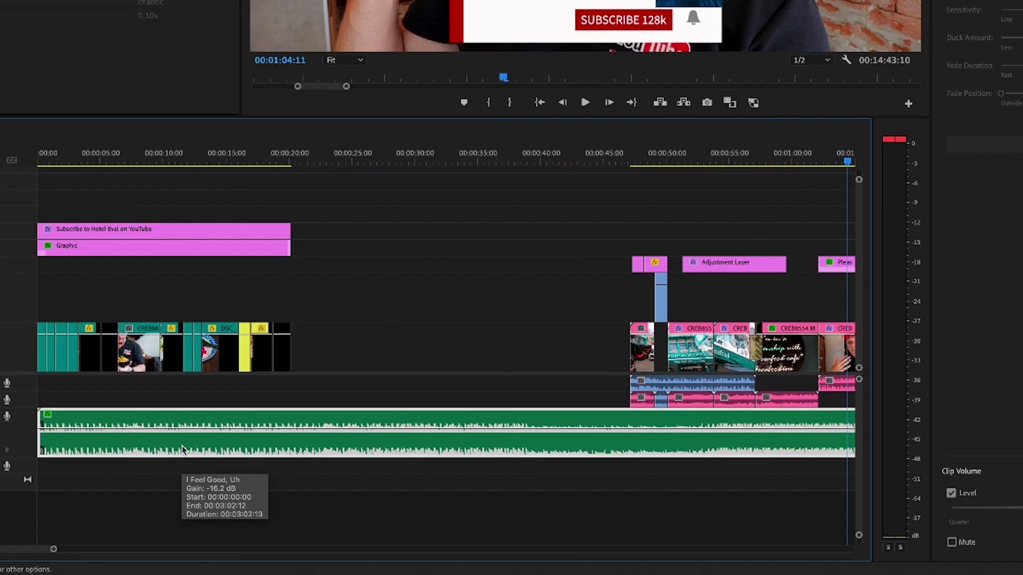
{"action": "left_click", "coordinate": [43, 161]}
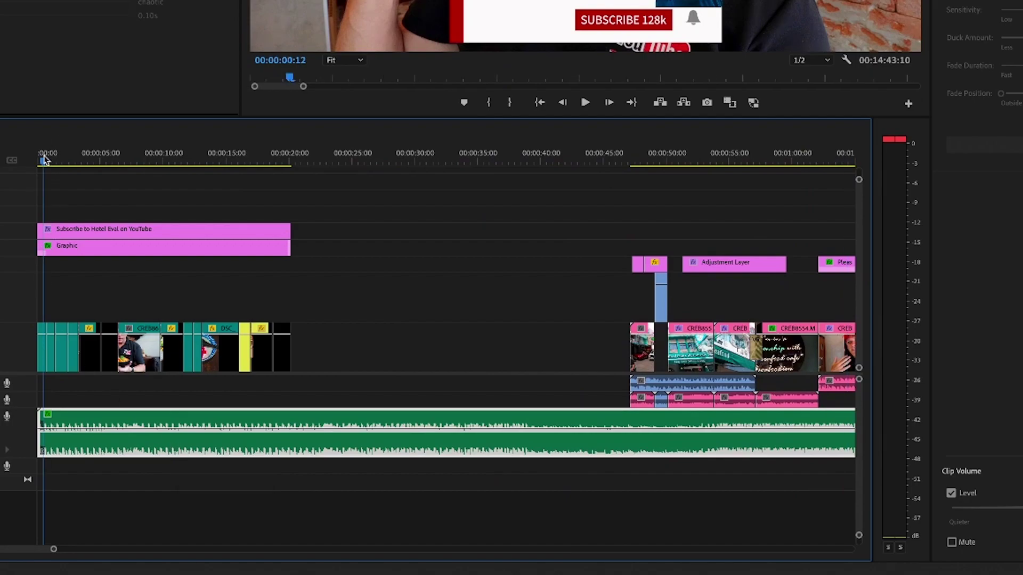
{"action": "left_click_drag", "start_coordinate": [45, 163], "coordinate": [52, 216]}
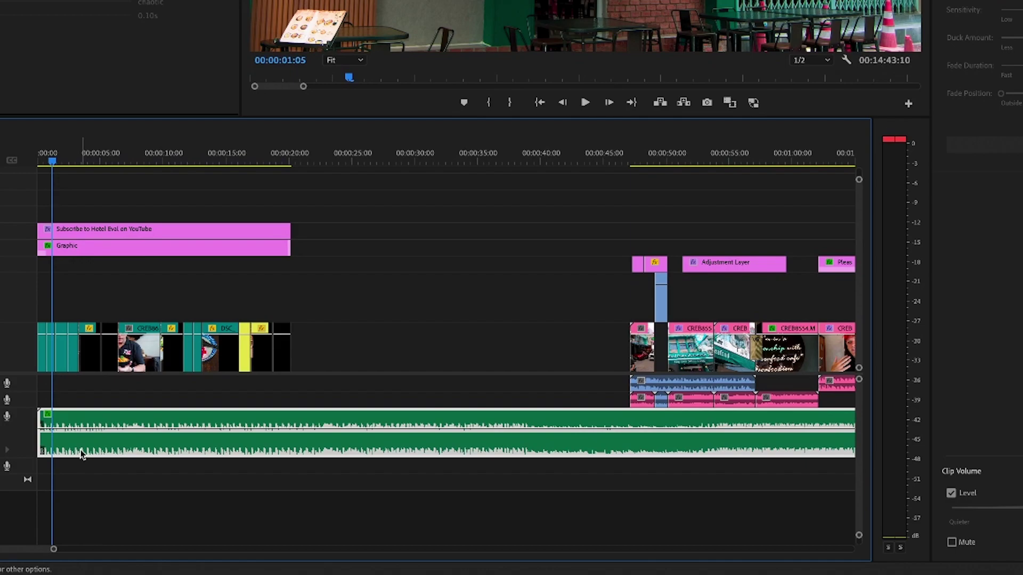
{"action": "scroll", "coordinate": [80, 453], "scroll_direction": "up", "scroll_amount": 5}
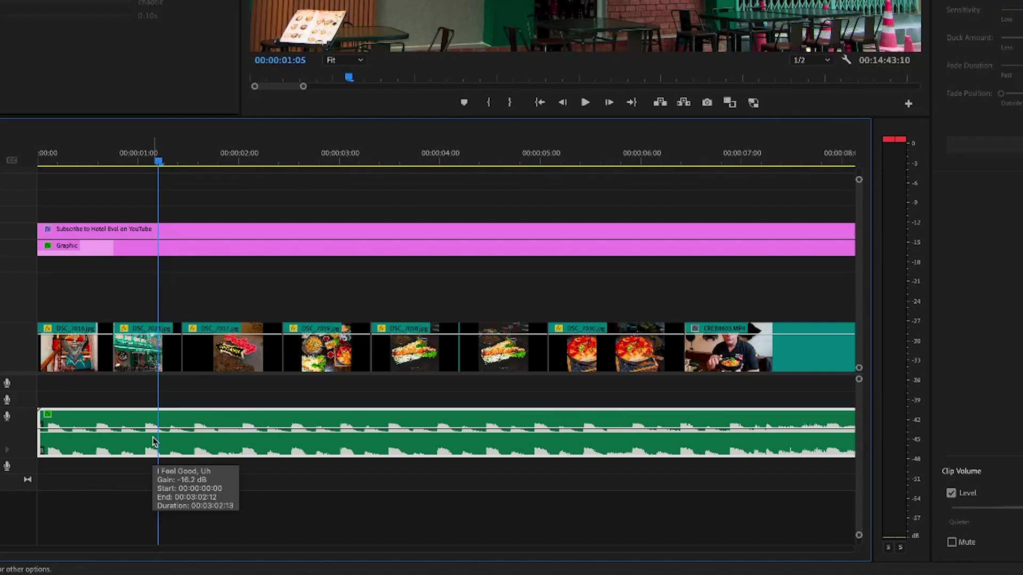
{"action": "left_click", "coordinate": [63, 158]}
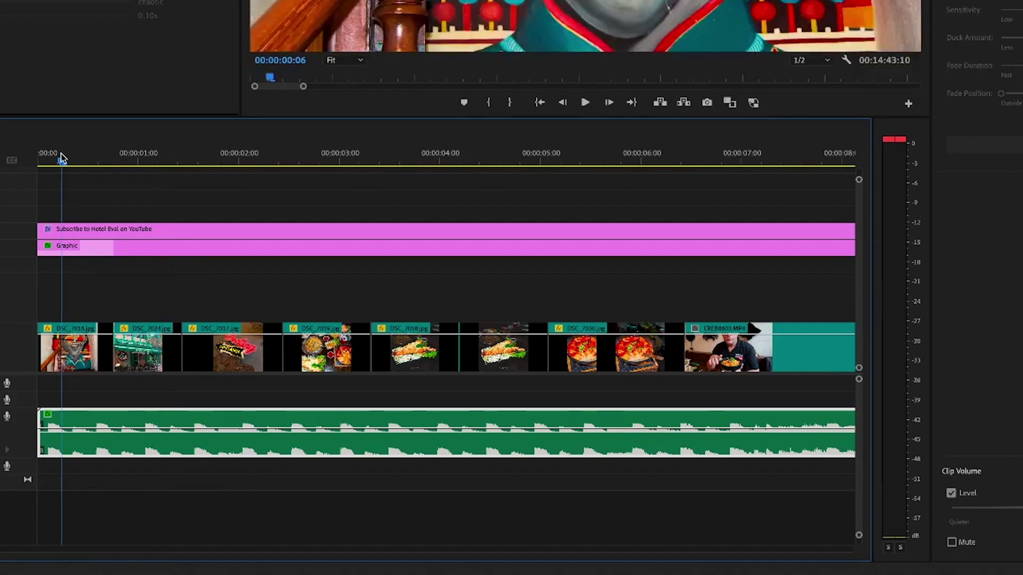
{"action": "left_click_drag", "start_coordinate": [62, 160], "coordinate": [38, 160]}
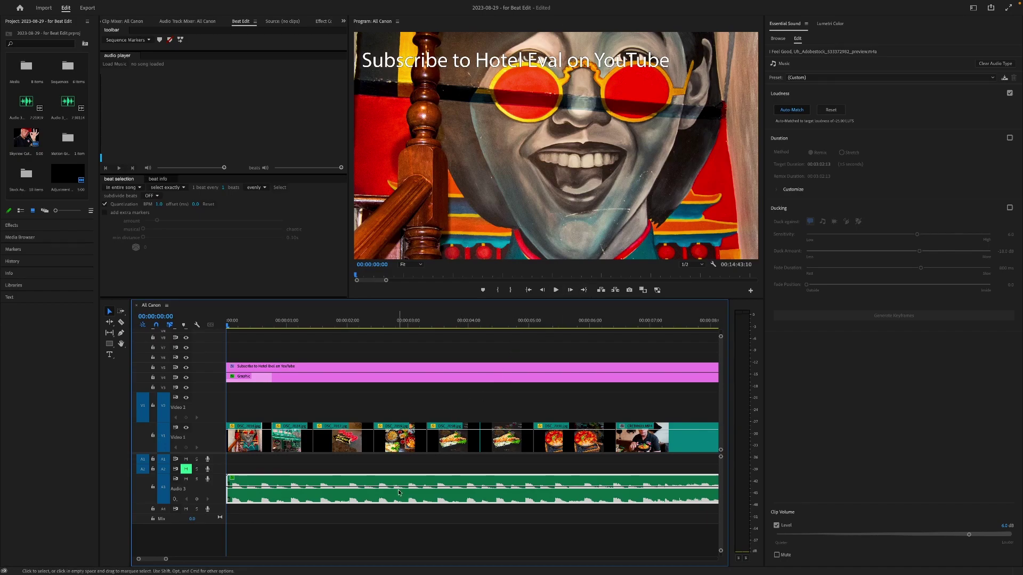
- Play the intro from the start to 00:00:15:17 while adding markers by hand to the music clip in time with the beat
{"action": "key", "text": "space"}
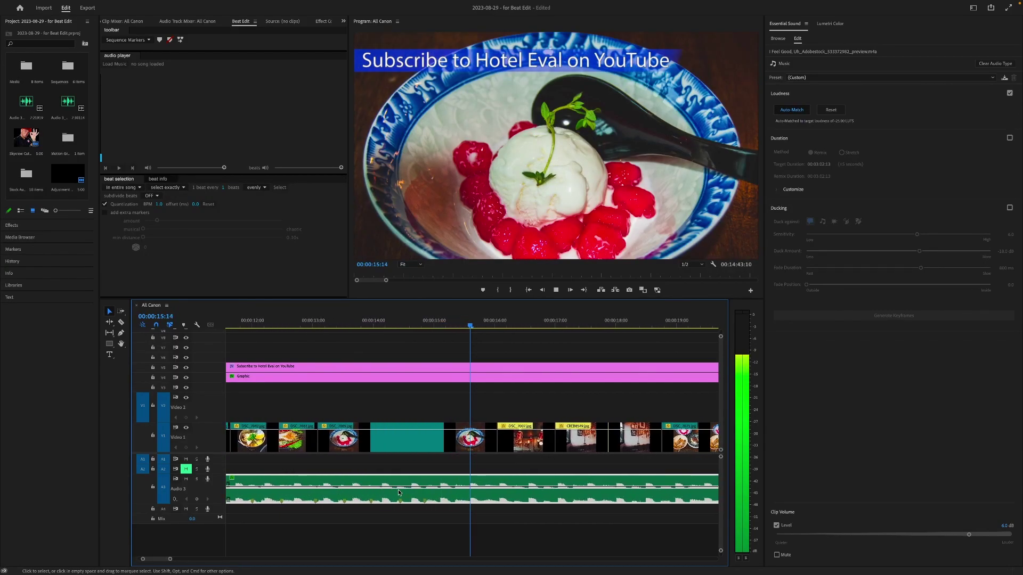
{"action": "key", "text": "space"}
{"action": "scroll", "coordinate": [396, 494], "scroll_direction": "up", "scroll_amount": 10}
{"action": "scroll", "coordinate": [396, 495], "scroll_direction": "up", "scroll_amount": 6}
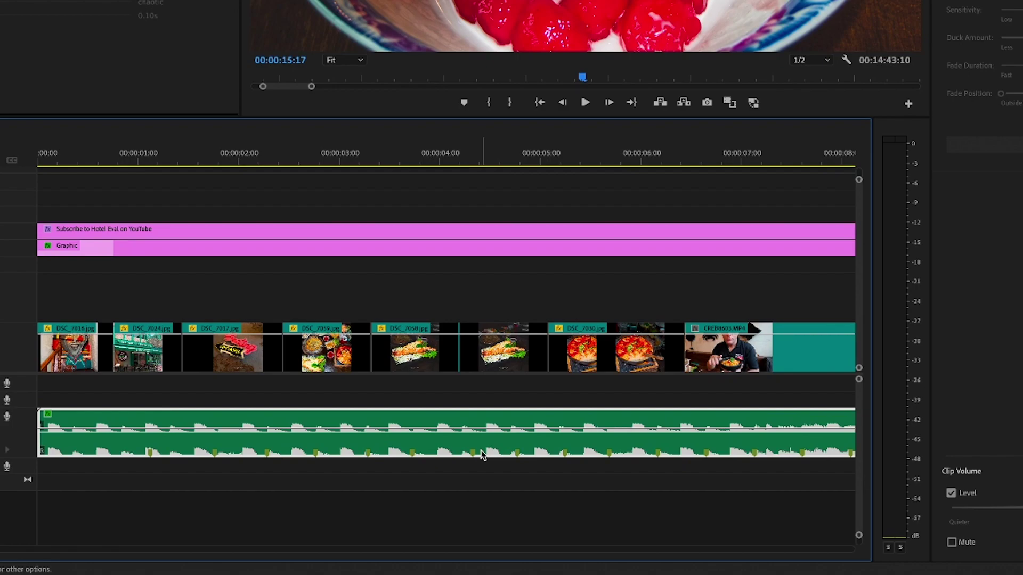
{"action": "scroll", "coordinate": [481, 454], "scroll_direction": "right", "scroll_amount": 5}
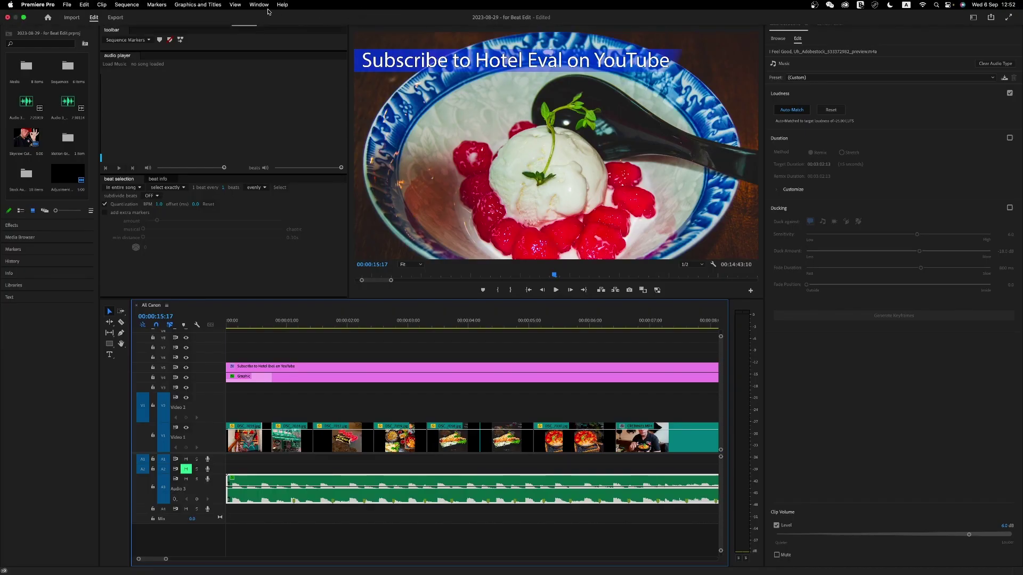
- Load the song "I Feel Good, Uh_Adobestock_533372982_preview.m4a" into the Beat Edit extension and lower its playback volume
{"action": "left_click", "coordinate": [259, 5]}
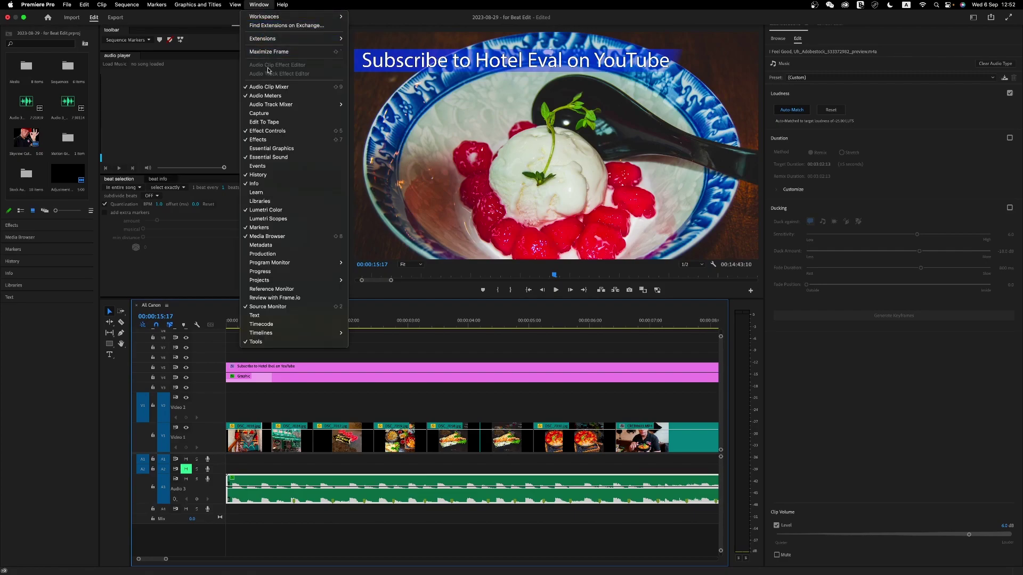
{"action": "mouse_move", "coordinate": [272, 42]}
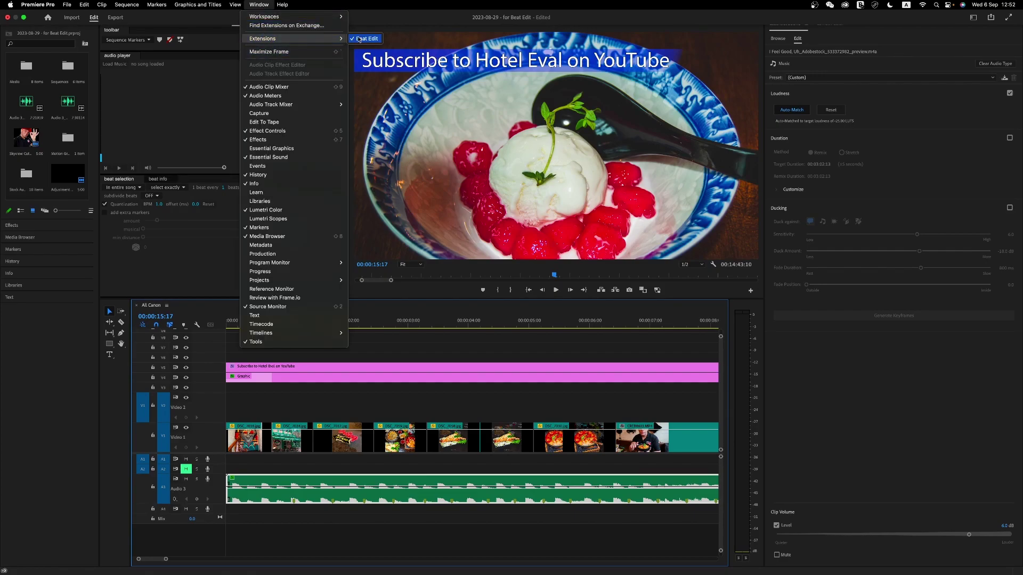
{"action": "left_click", "coordinate": [212, 126]}
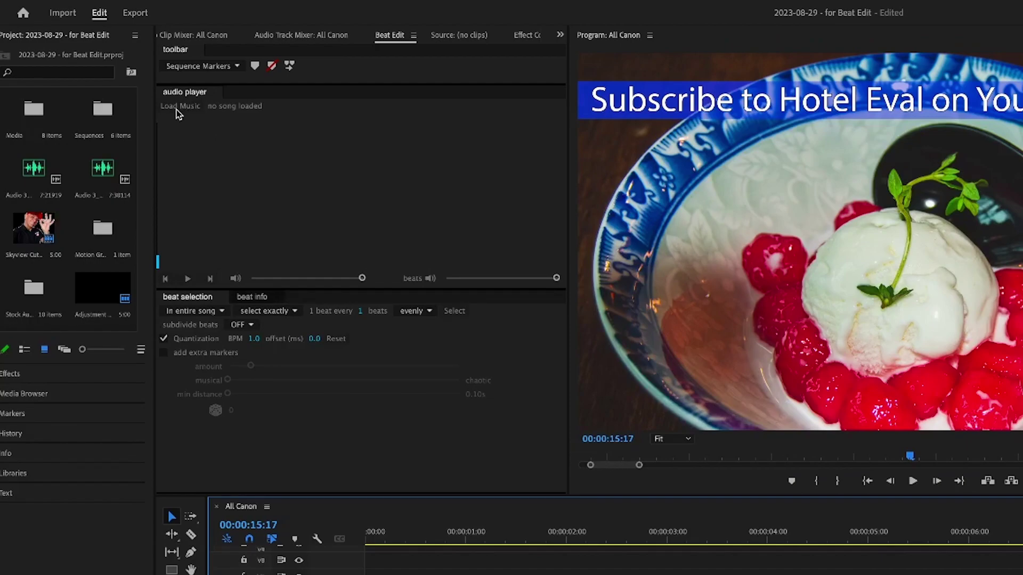
{"action": "left_click", "coordinate": [177, 109]}
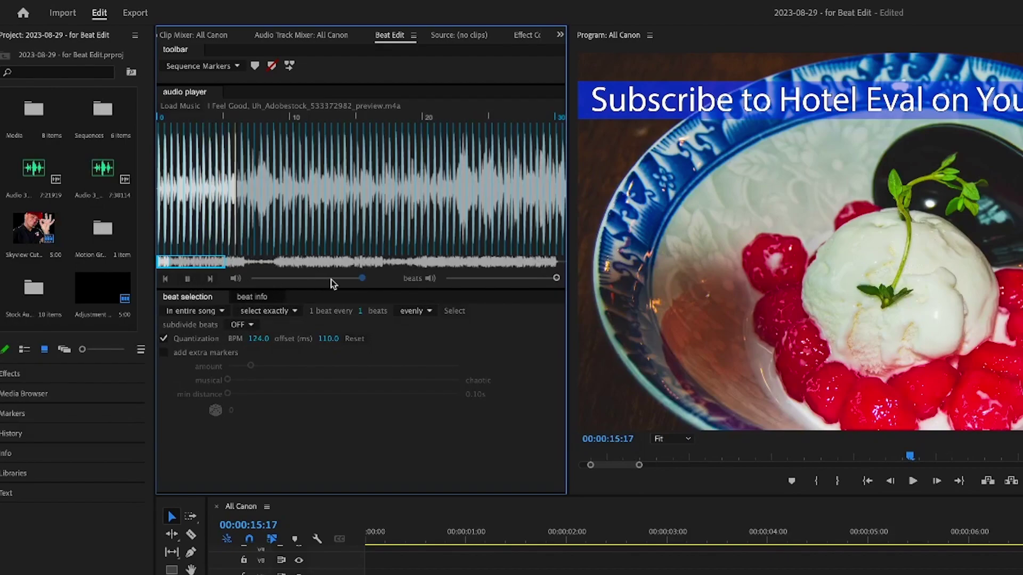
{"action": "left_click_drag", "start_coordinate": [361, 281], "coordinate": [267, 286]}
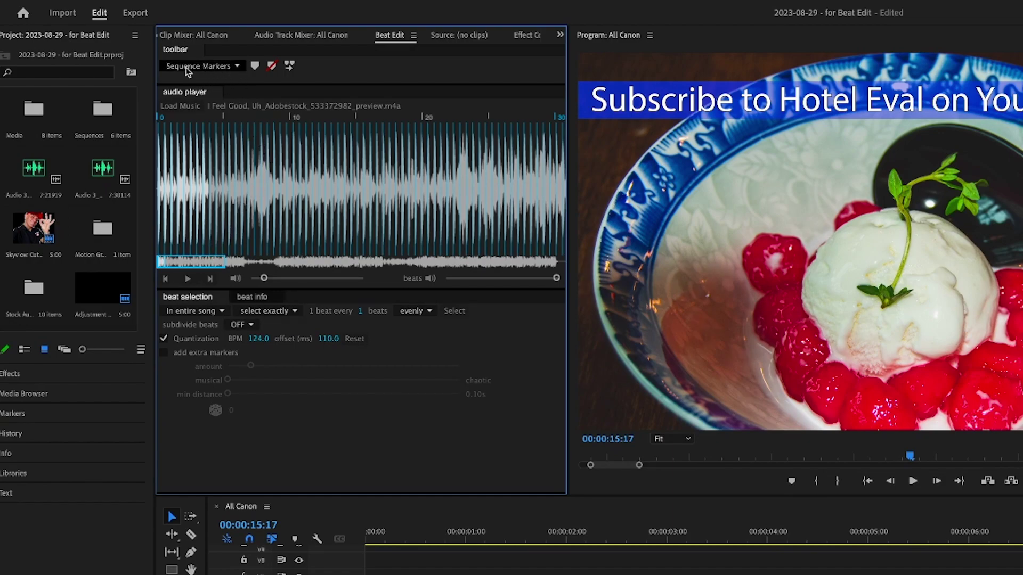
- Set Beat Edit to Clip Markers and generate beat markers on the music clip, keeping the existing markers
{"action": "left_click", "coordinate": [237, 68]}
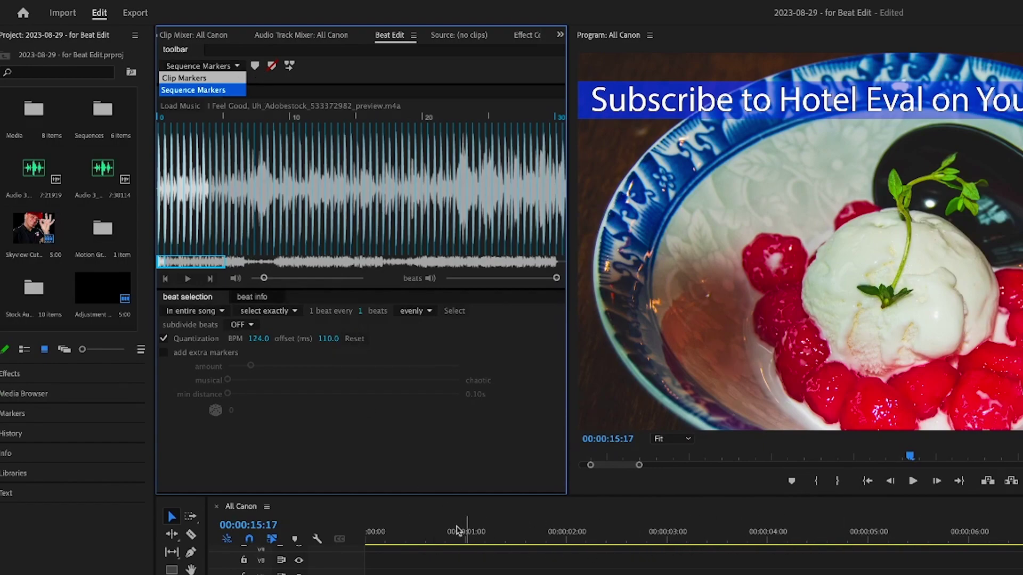
{"action": "left_click", "coordinate": [206, 79]}
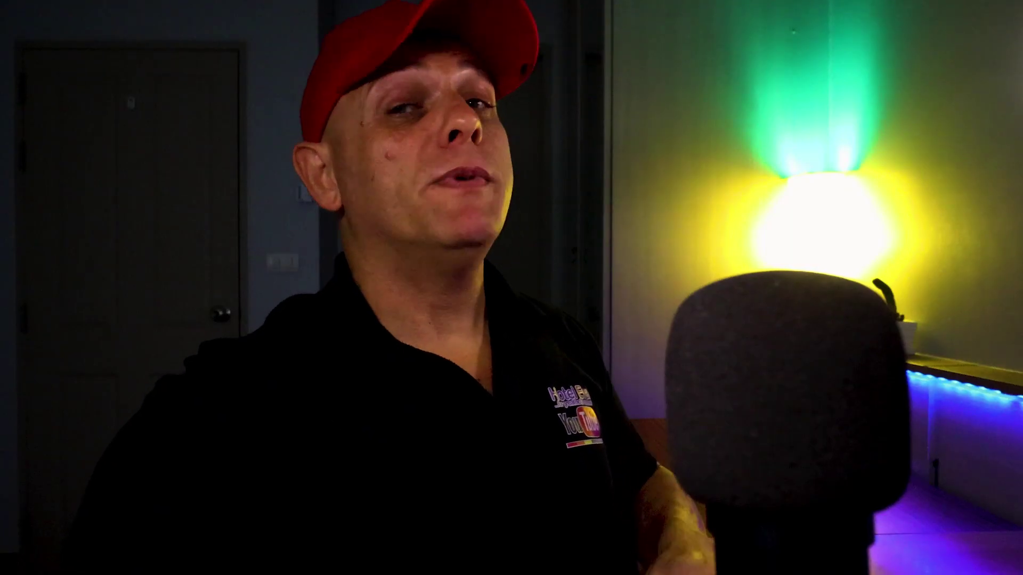
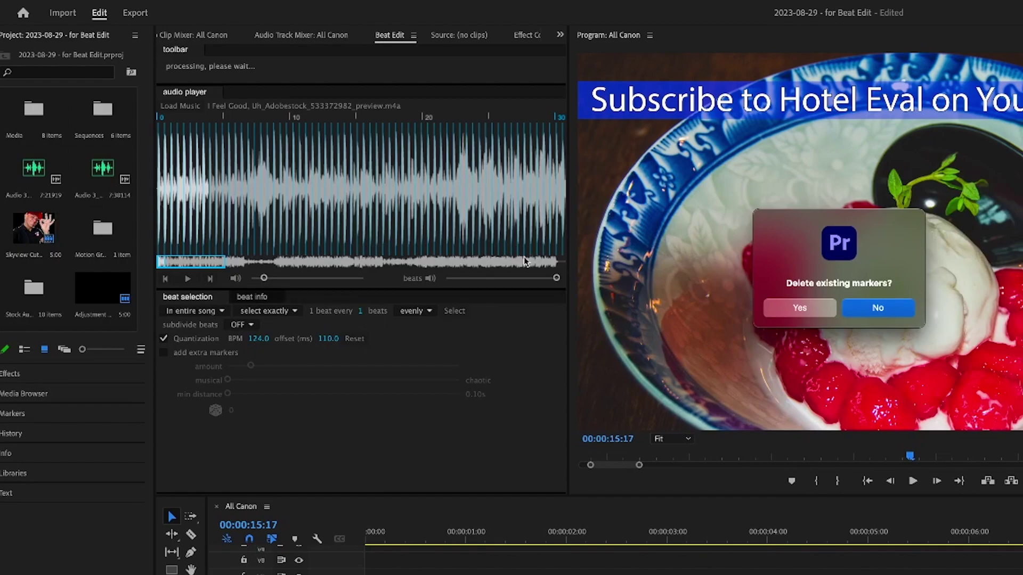
{"action": "left_click", "coordinate": [887, 310]}
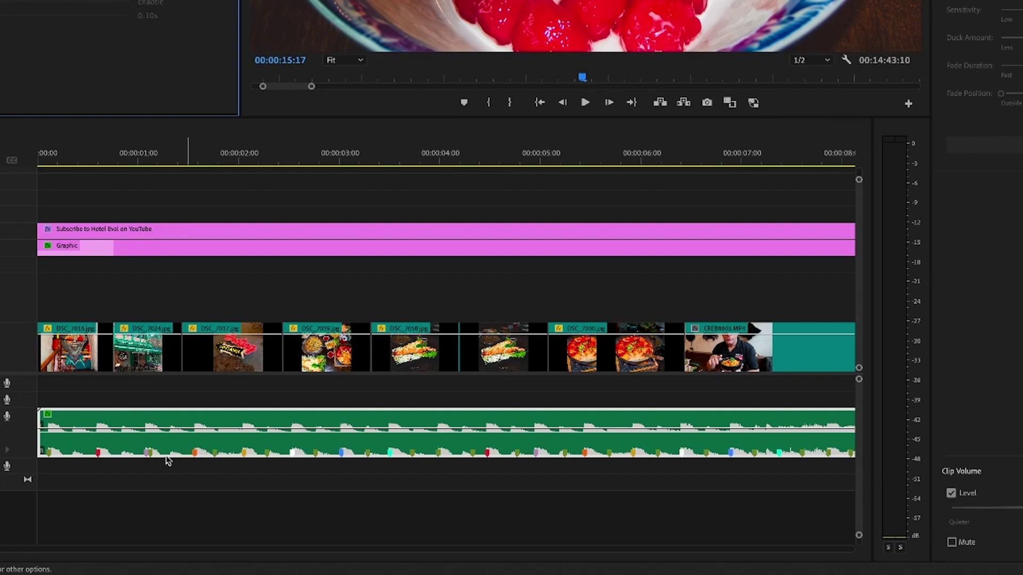
- Compare the generated beat markers with the hand-placed ones along the first seconds of the music clip
{"action": "left_click", "coordinate": [190, 319]}
{"action": "key", "text": "equal"}
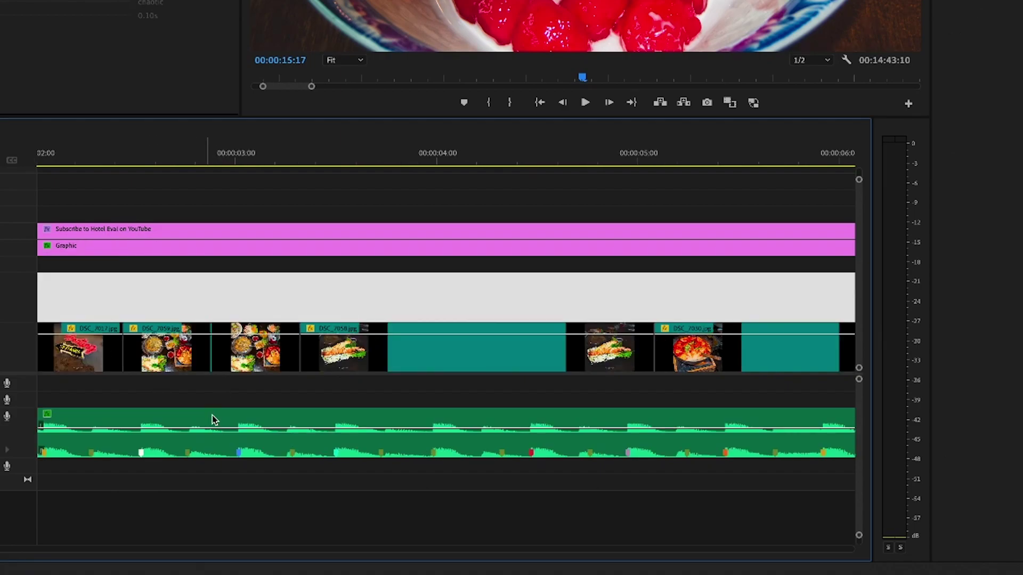
{"action": "scroll", "coordinate": [237, 467], "scroll_direction": "up", "scroll_amount": 5}
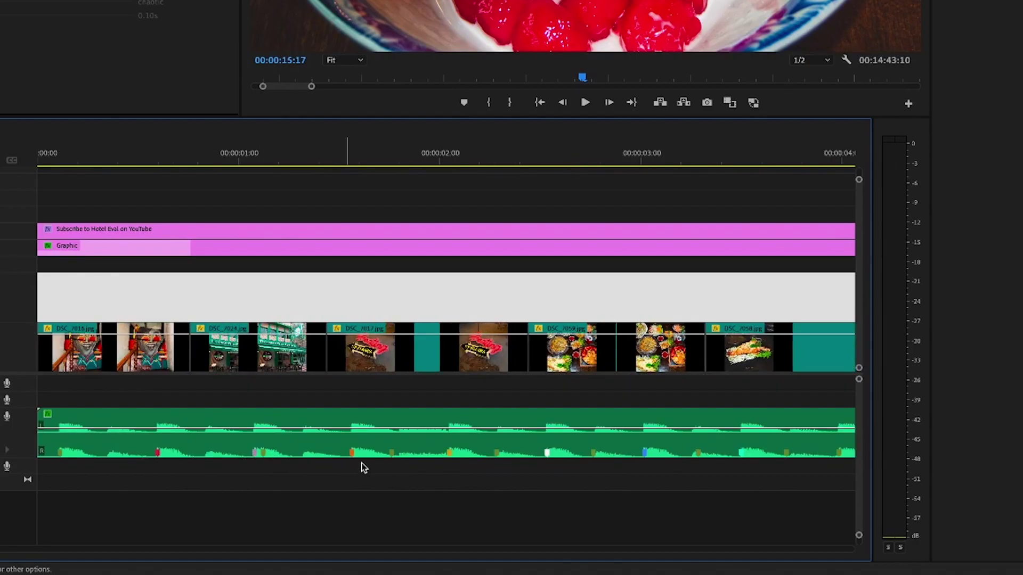
{"action": "scroll", "coordinate": [379, 459], "scroll_direction": "down", "scroll_amount": 1}
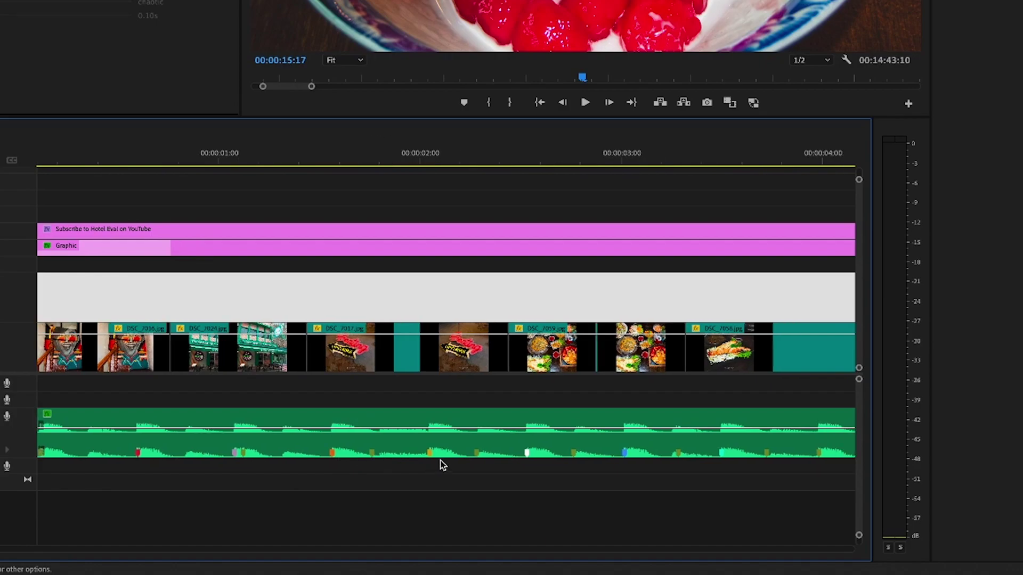
{"action": "scroll", "coordinate": [496, 465], "scroll_direction": "down", "scroll_amount": 10}
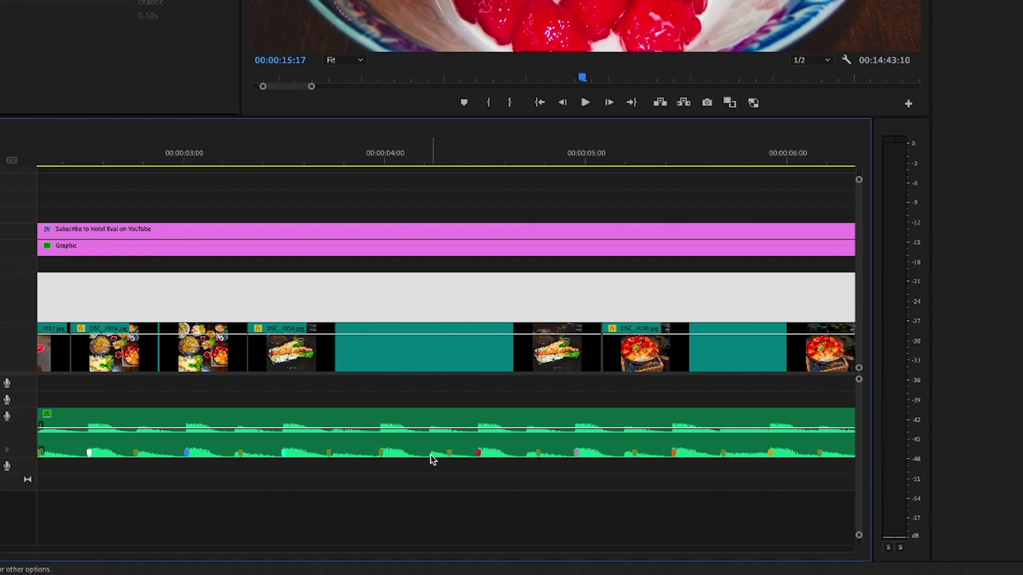
{"action": "key", "text": "minus"}
{"action": "key", "text": "minus"}
{"action": "key", "text": "minus"}
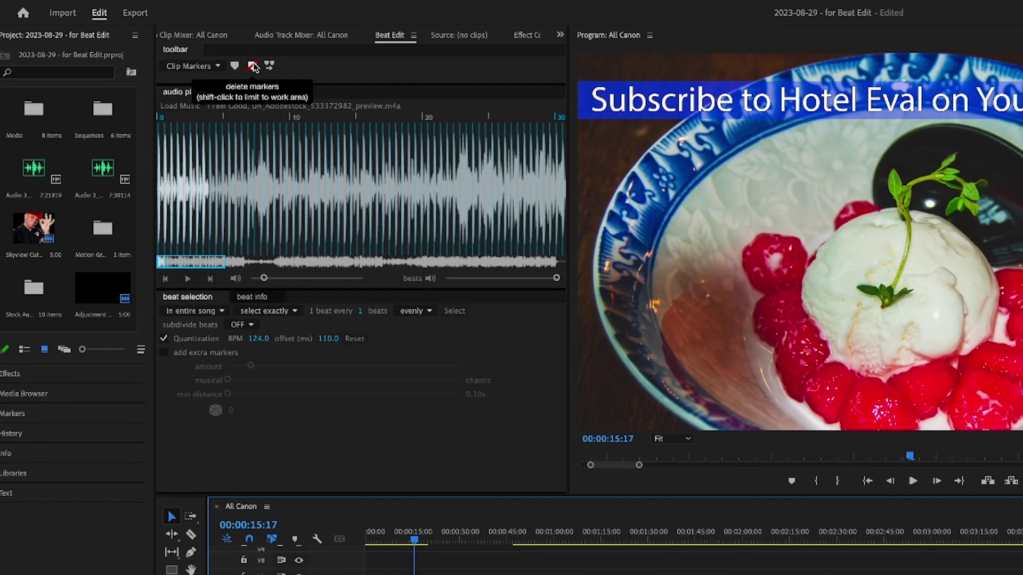
- Delete all markers from the music clip with Beat Edit and regenerate only the beat-based clip markers
{"action": "left_click", "coordinate": [253, 66]}
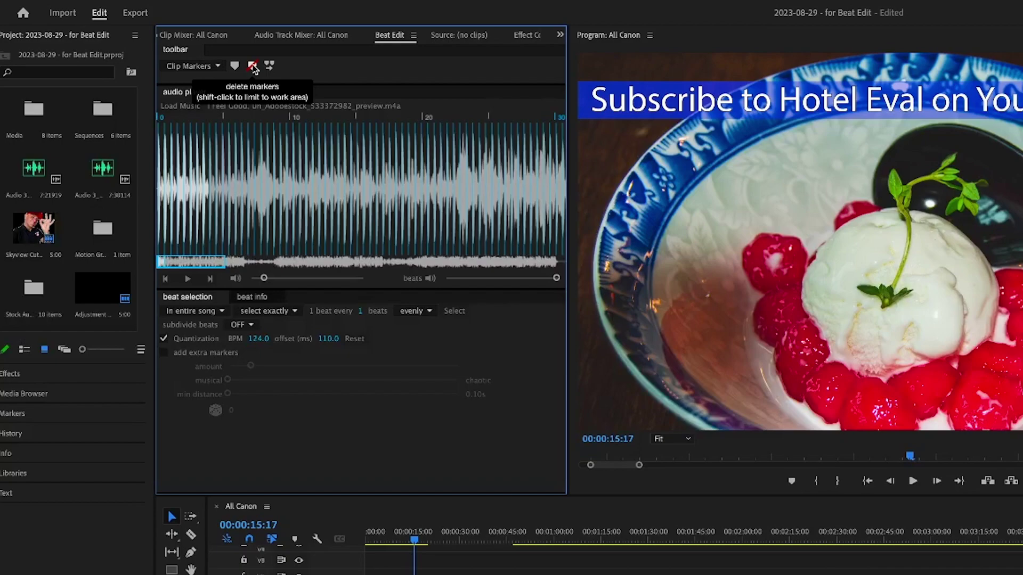
{"action": "left_click", "coordinate": [253, 66]}
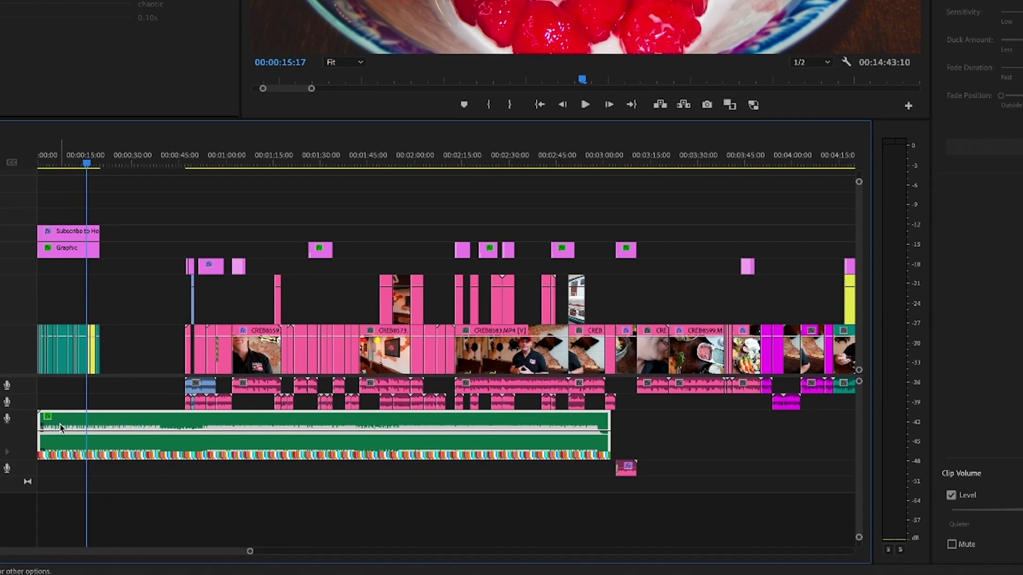
- Check the first photo's cut against the nearest beat marker, scrubbing the playhead to 00:00:00:14
{"action": "scroll", "coordinate": [60, 428], "scroll_direction": "up", "scroll_amount": 10}
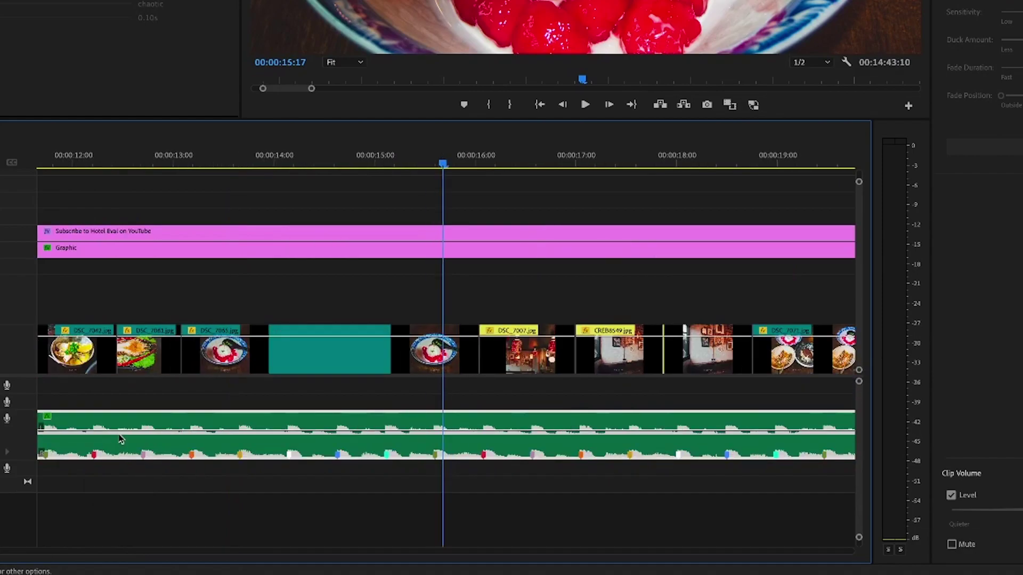
{"action": "scroll", "coordinate": [143, 434], "scroll_direction": "down", "scroll_amount": 3}
{"action": "scroll", "coordinate": [162, 446], "scroll_direction": "up", "scroll_amount": 10}
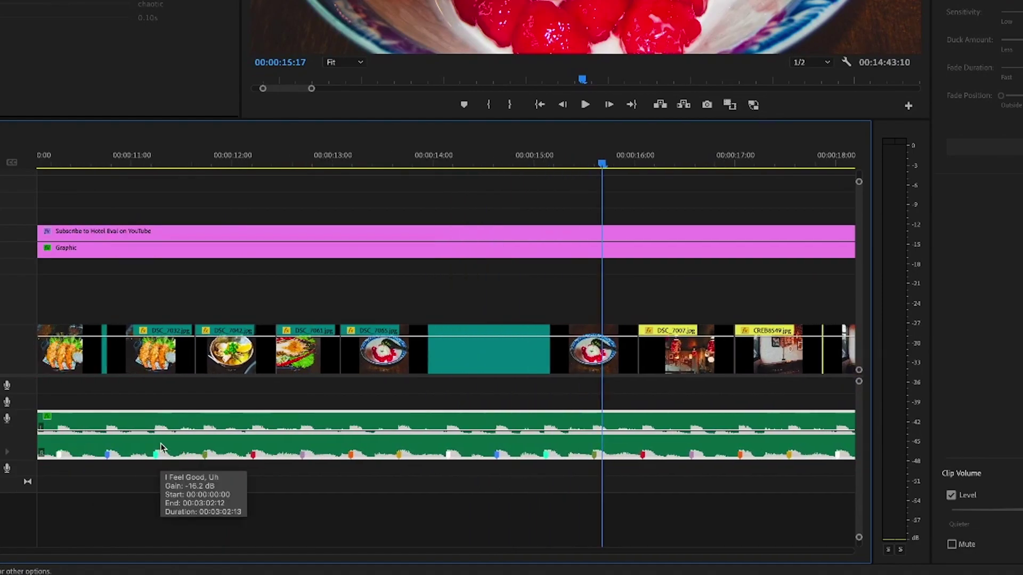
{"action": "scroll", "coordinate": [163, 446], "scroll_direction": "up", "scroll_amount": 5}
{"action": "left_click", "coordinate": [78, 155]}
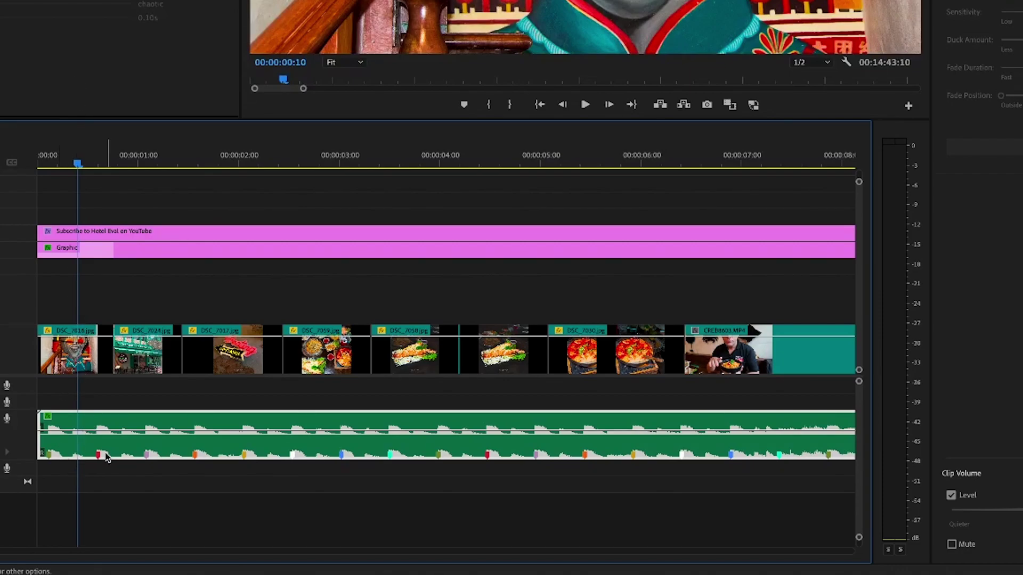
{"action": "left_click_drag", "start_coordinate": [106, 165], "coordinate": [94, 168]}
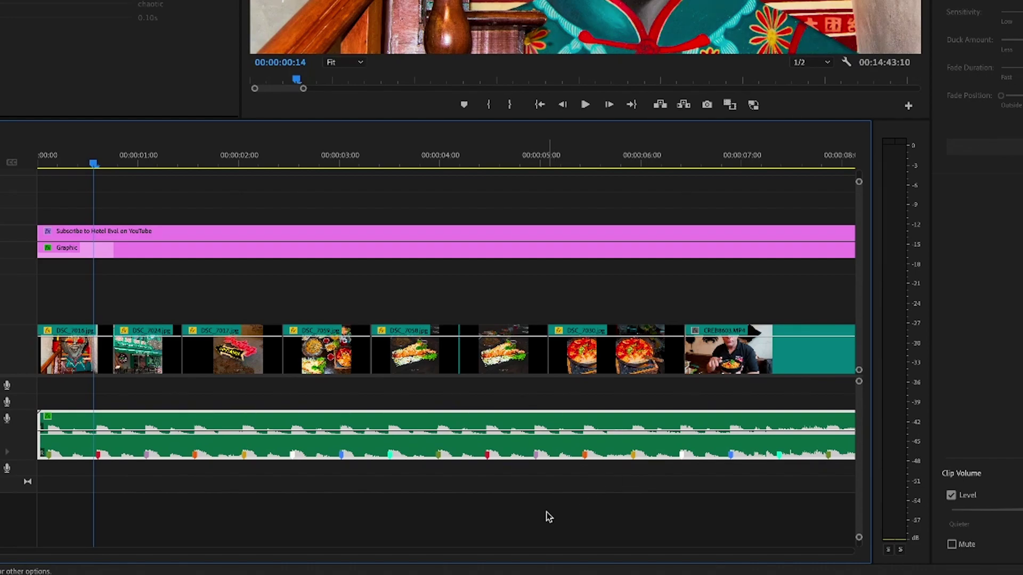
- Play back the intro from 00:00:00:05 to compare the photo cuts with the beat markers
{"action": "left_click", "coordinate": [58, 161]}
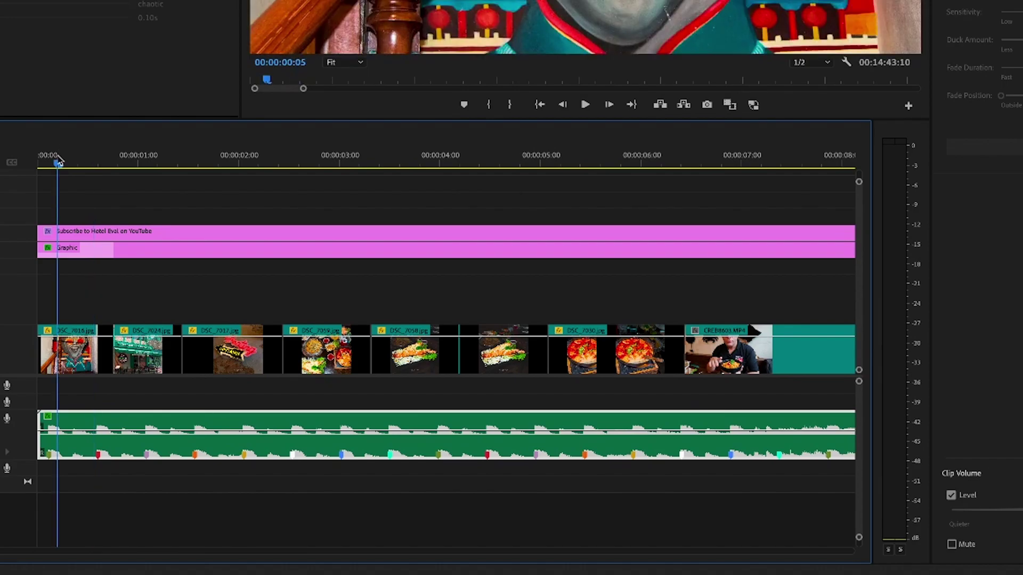
{"action": "key", "text": "space"}
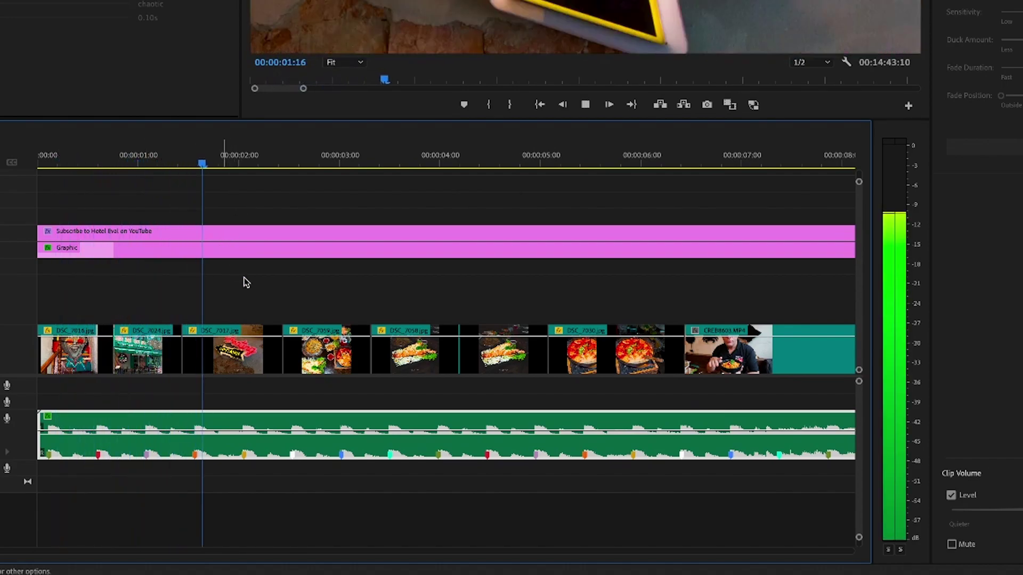
{"action": "key", "text": "space"}
{"action": "scroll", "coordinate": [245, 318], "scroll_direction": "down", "scroll_amount": 5}
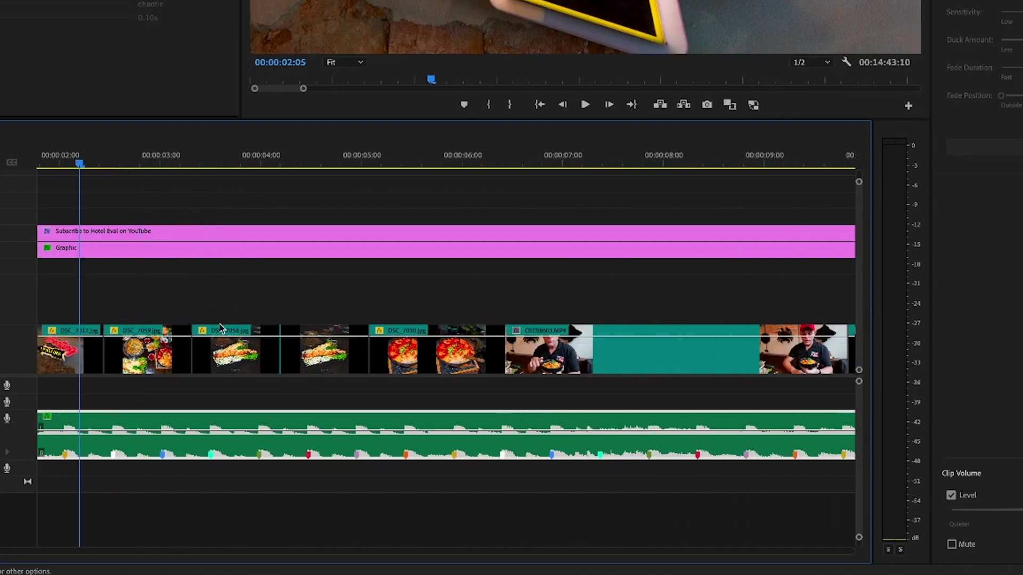
{"action": "key", "text": "space"}
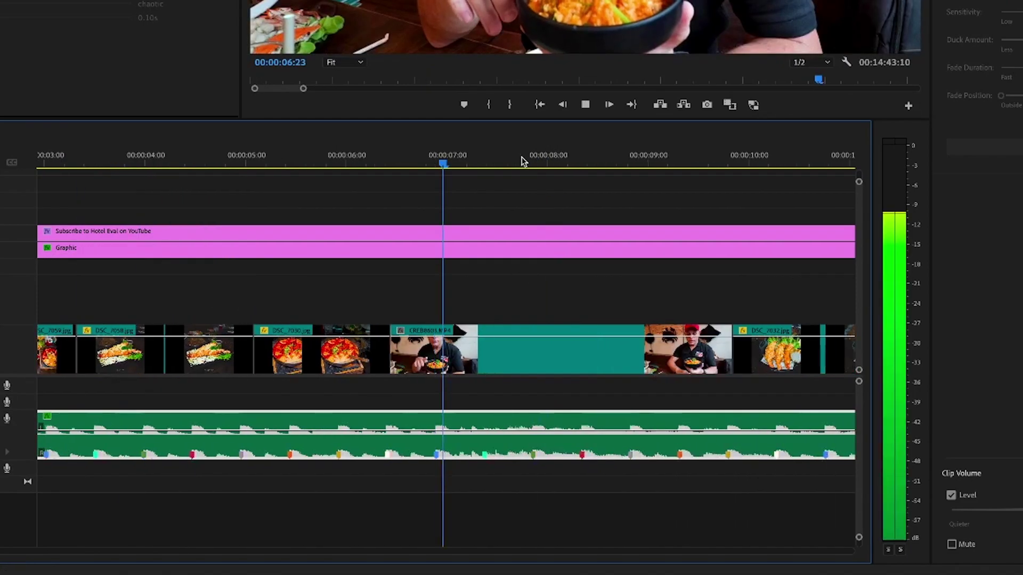
- Replay the music between about 00:00:06:21 and 00:00:08:13, and park the playhead on the beat marker at 00:00:06:22
{"action": "key", "text": "space"}
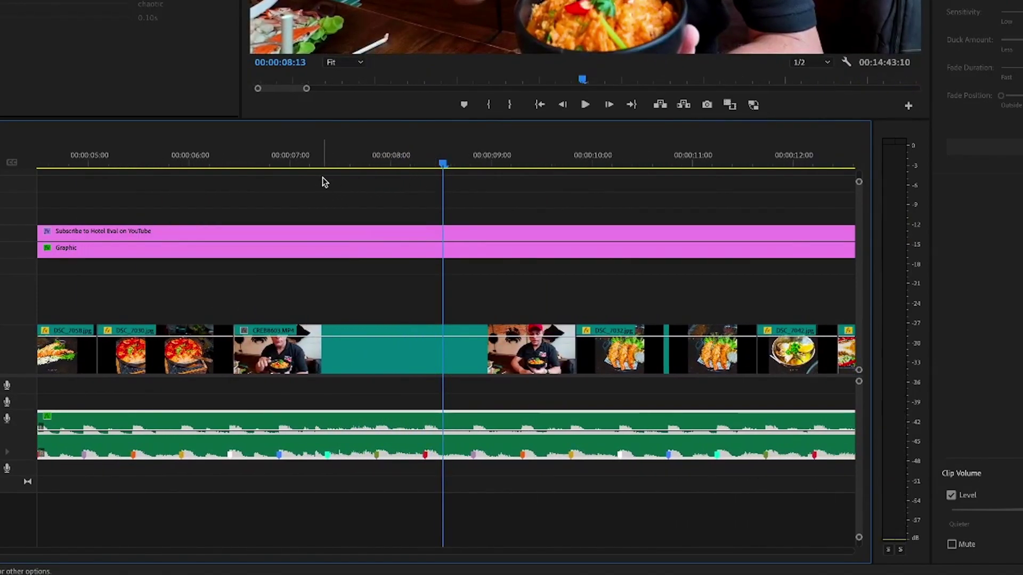
{"action": "left_click", "coordinate": [285, 160]}
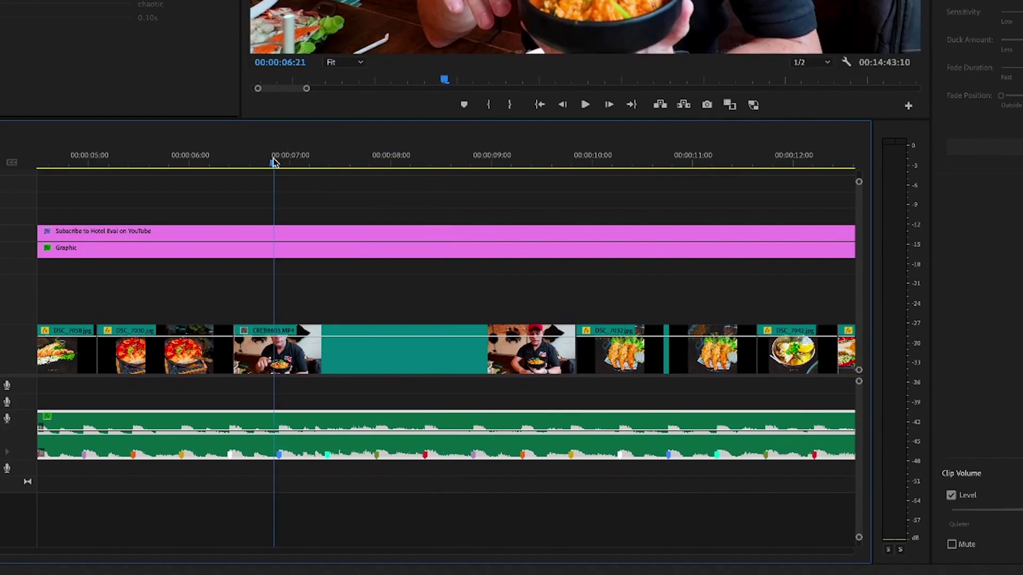
{"action": "key", "text": "space"}
{"action": "key", "text": "space"}
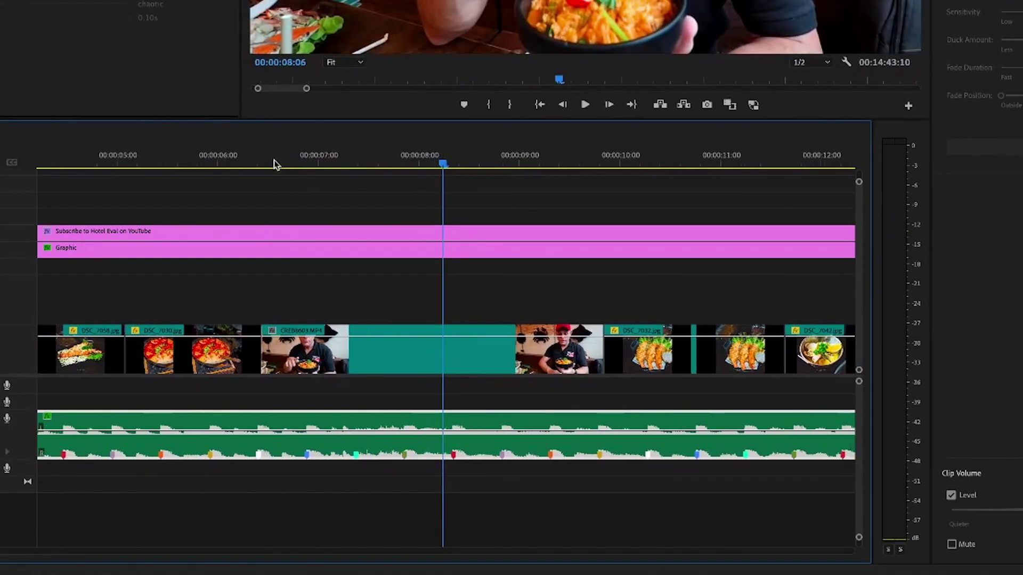
{"action": "left_click", "coordinate": [311, 160]}
{"action": "left_click_drag", "start_coordinate": [311, 159], "coordinate": [308, 158]}
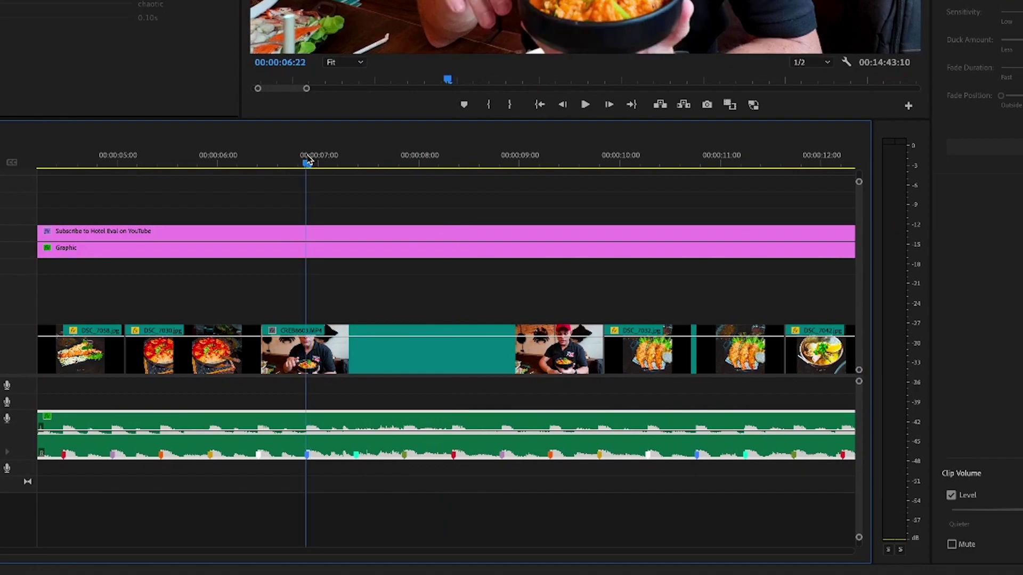
- Trim the music clip's start to the playhead at 00:00:06:22 and move the trimmed clip back to the sequence's beginning
{"action": "key", "text": "minus"}
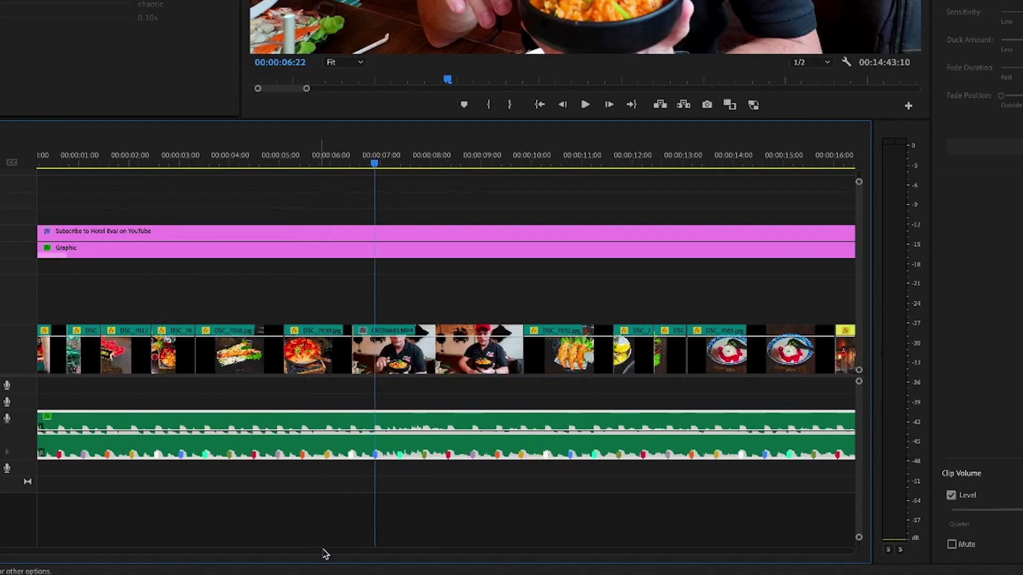
{"action": "scroll", "coordinate": [405, 463], "scroll_direction": "up", "scroll_amount": 1}
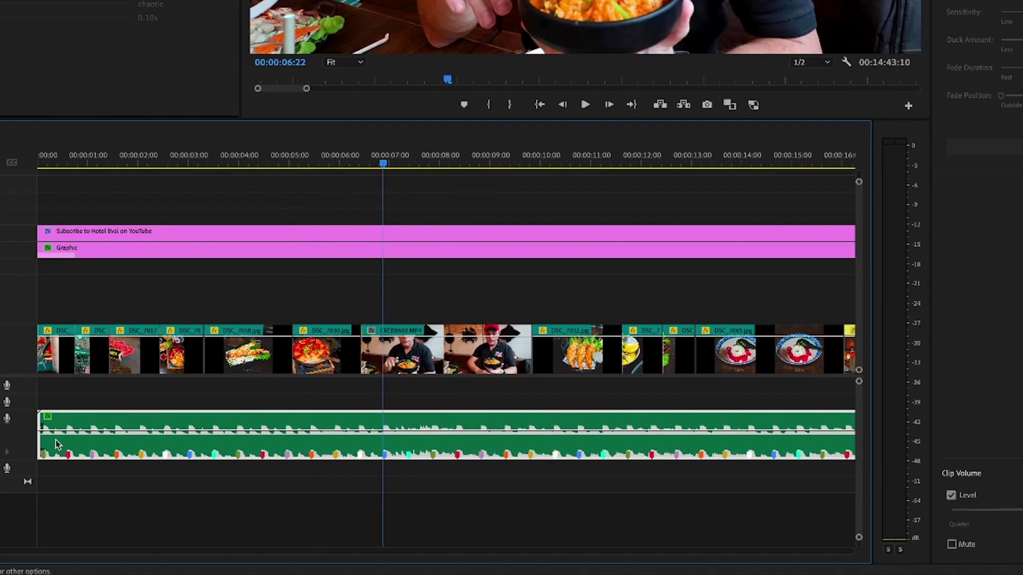
{"action": "left_click_drag", "start_coordinate": [36, 439], "coordinate": [287, 448]}
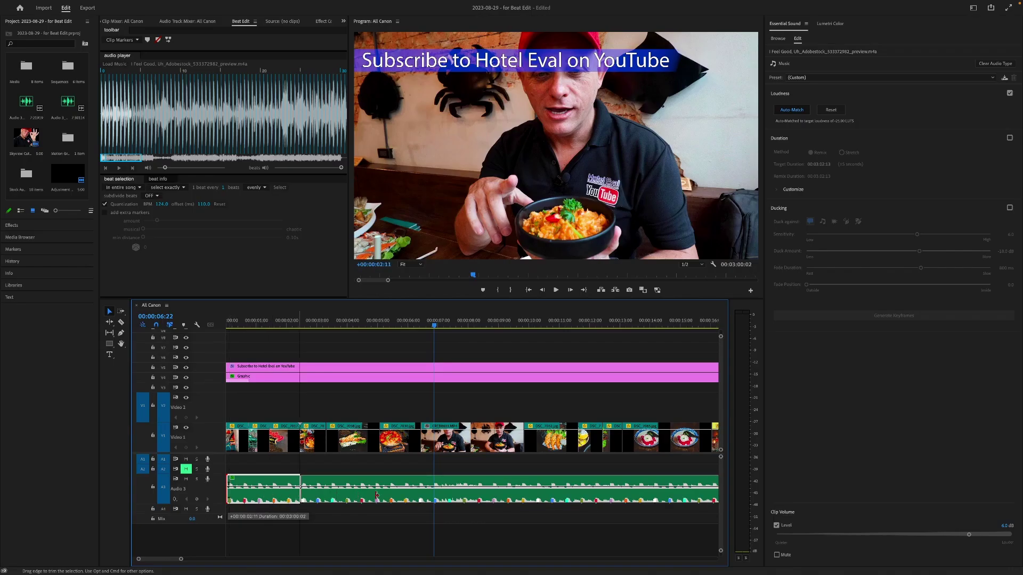
{"action": "left_click_drag", "start_coordinate": [377, 495], "coordinate": [434, 495]}
{"action": "left_click_drag", "start_coordinate": [509, 498], "coordinate": [287, 492]}
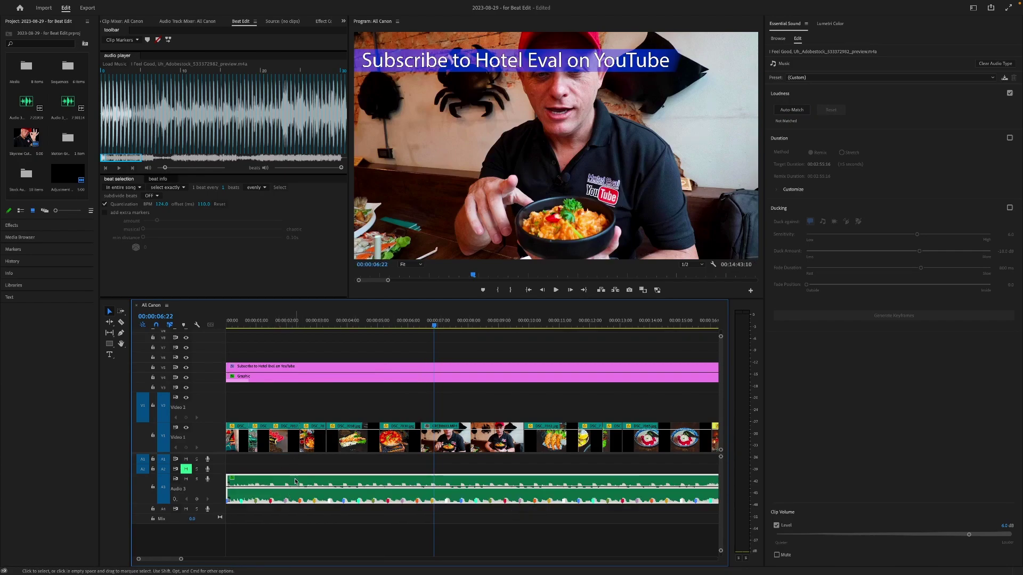
- Use the Ripple Edit tool to shorten the first photo so it ends on the second beat marker
{"action": "left_click", "coordinate": [232, 325]}
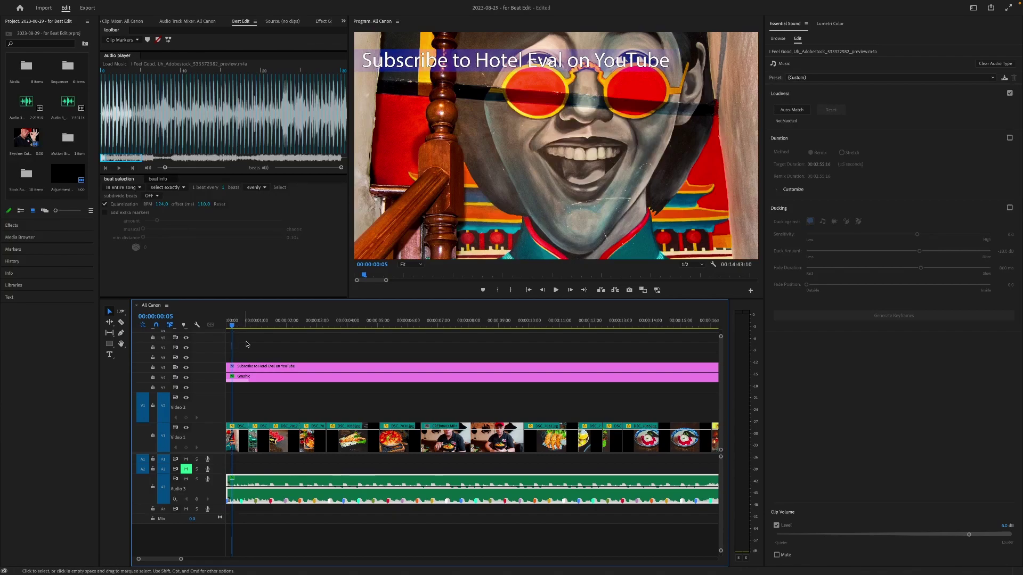
{"action": "key", "text": "equal"}
{"action": "key", "text": "equal"}
{"action": "key", "text": "equal"}
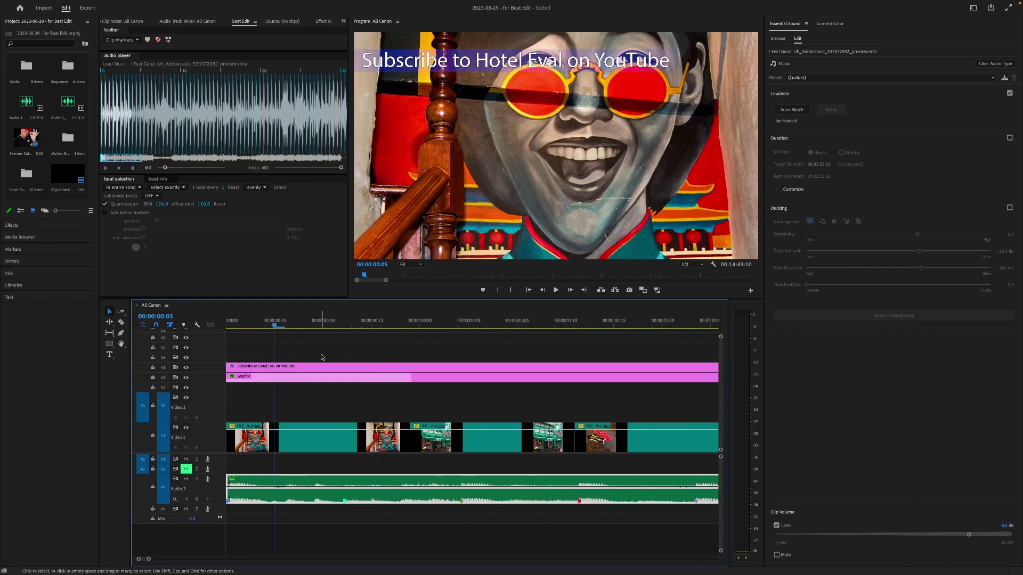
{"action": "left_click", "coordinate": [348, 447]}
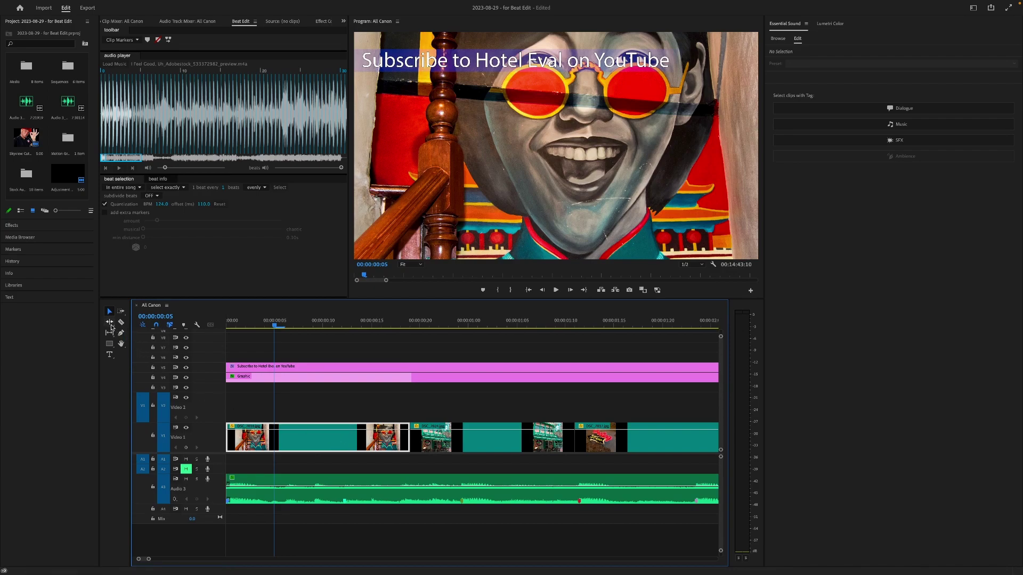
{"action": "left_click", "coordinate": [110, 323]}
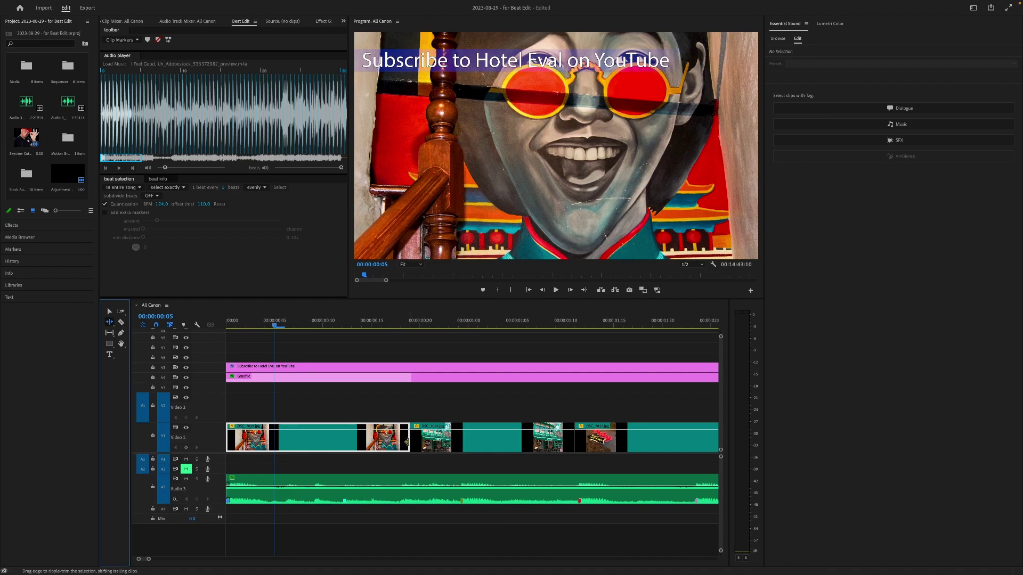
{"action": "left_click_drag", "start_coordinate": [407, 442], "coordinate": [343, 447]}
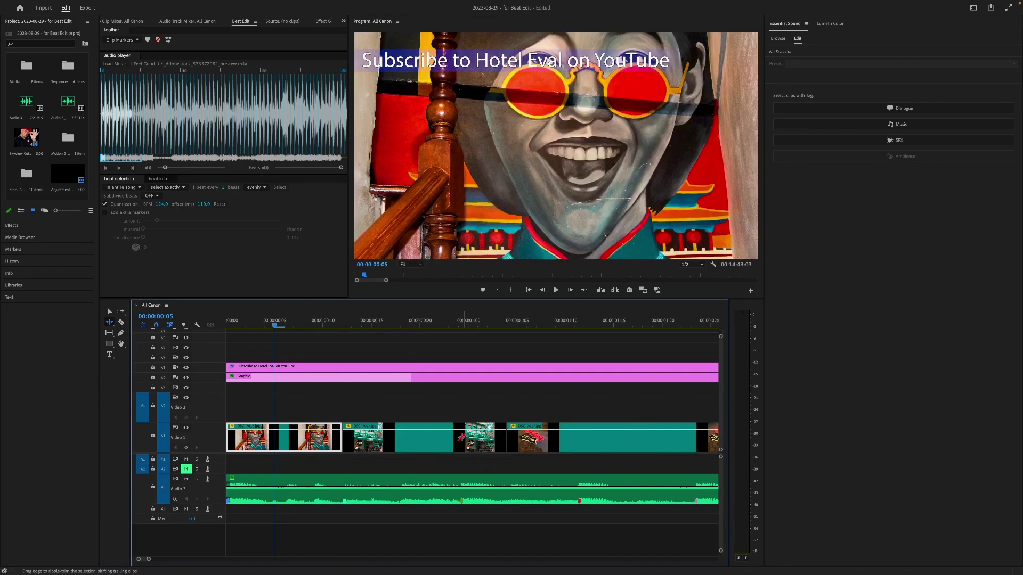
- Keep Snap in Timeline enabled and ripple-trim the second photo's end back to the third beat marker
{"action": "left_click", "coordinate": [156, 325]}
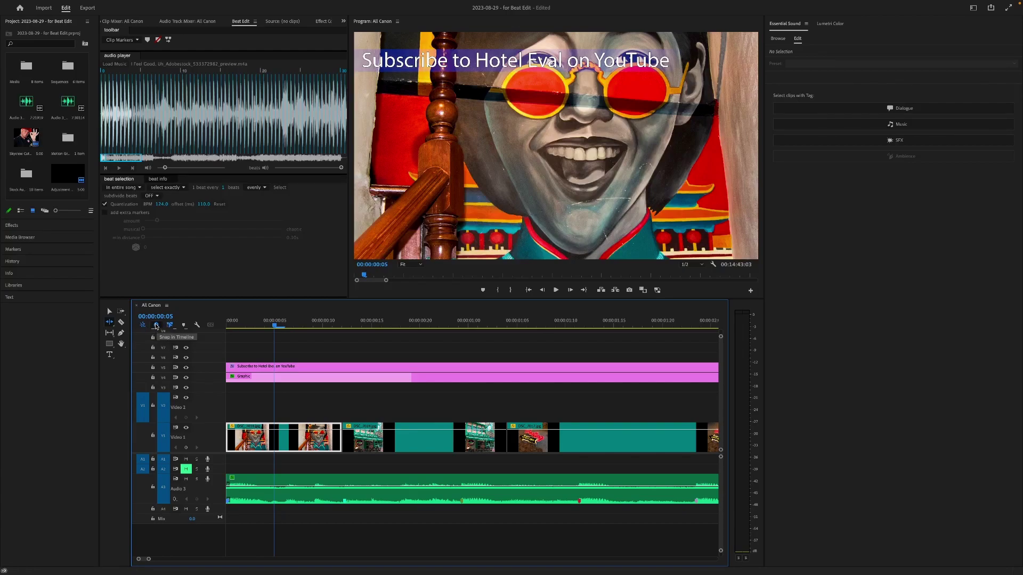
{"action": "left_click", "coordinate": [156, 326]}
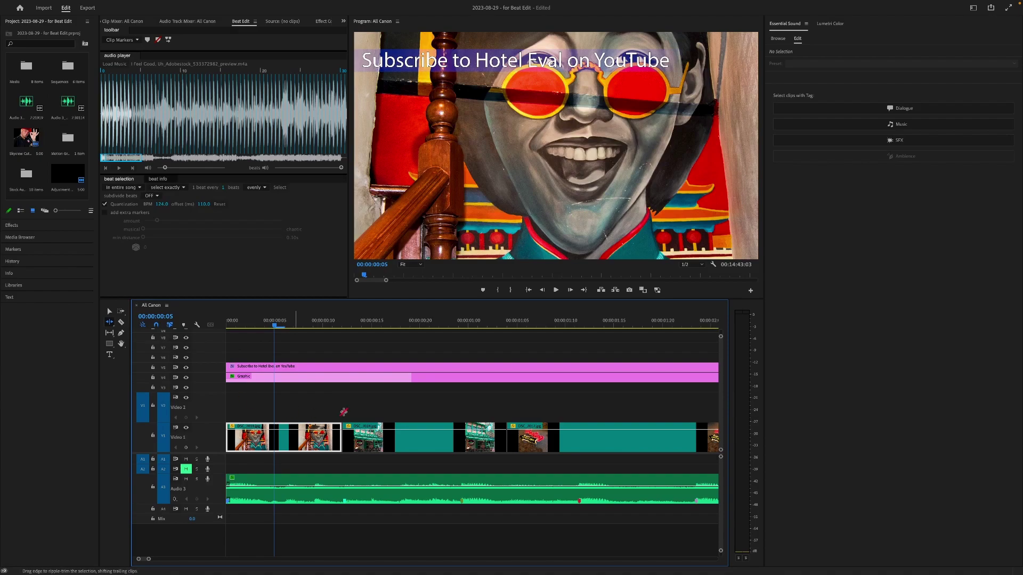
{"action": "left_click_drag", "start_coordinate": [503, 442], "coordinate": [462, 437]}
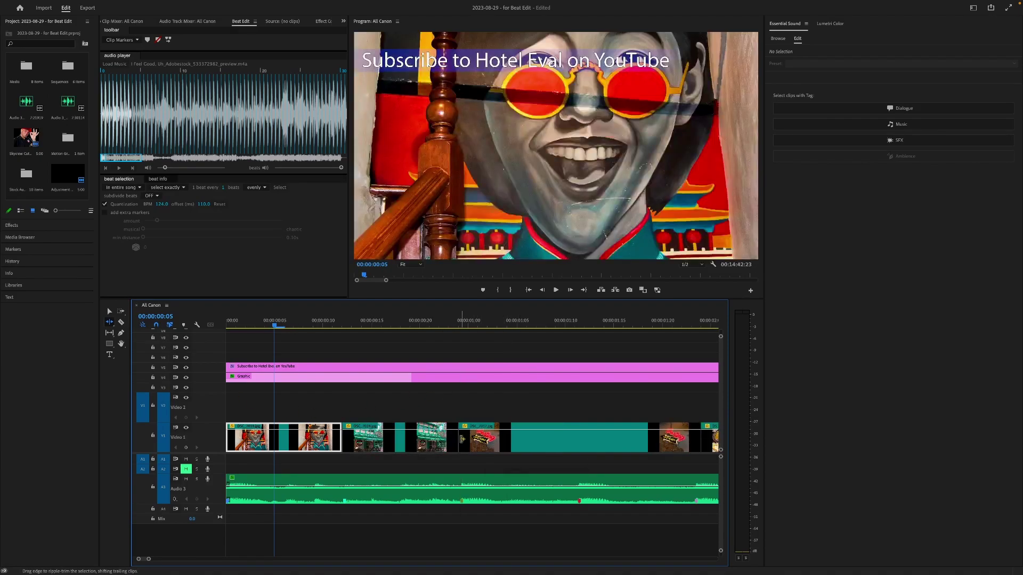
- Ripple-trim the remaining intro photos and video clips so that every cut lands on a beat marker
{"action": "scroll", "coordinate": [461, 439], "scroll_direction": "down", "scroll_amount": 4}
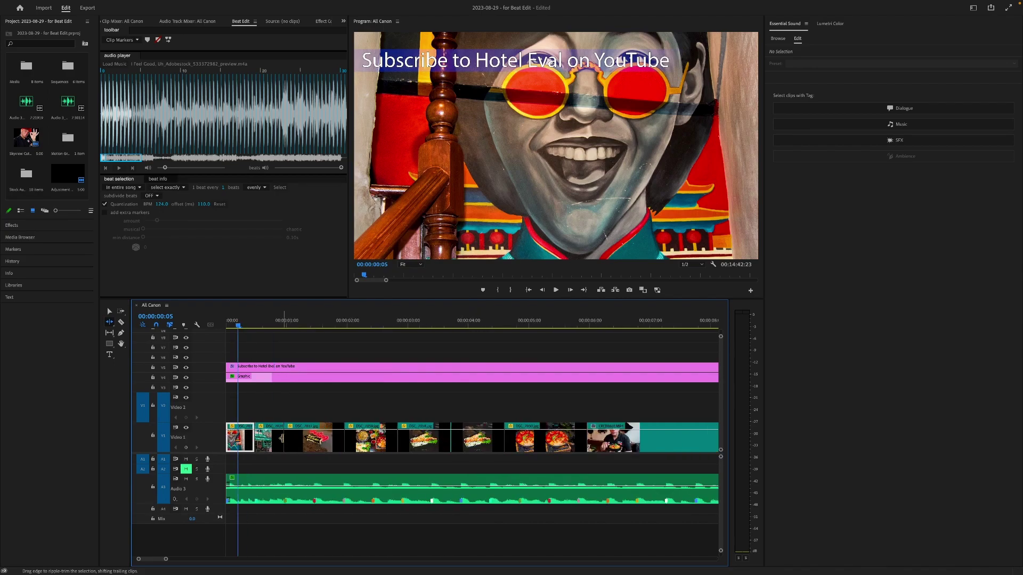
{"action": "left_click", "coordinate": [342, 436]}
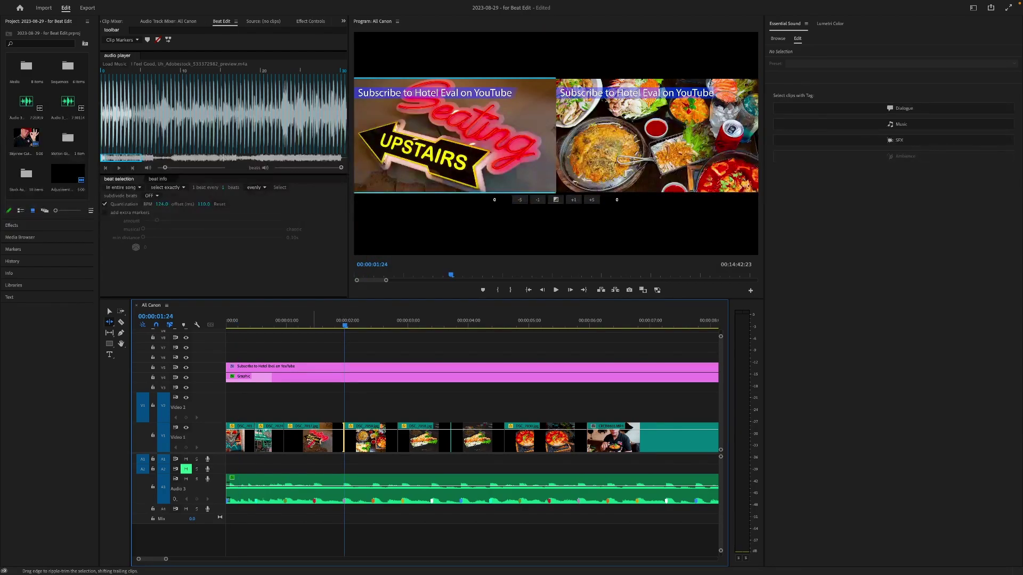
{"action": "left_click_drag", "start_coordinate": [341, 437], "coordinate": [456, 441]}
{"action": "left_click", "coordinate": [518, 440]}
{"action": "left_click_drag", "start_coordinate": [564, 442], "coordinate": [484, 446]}
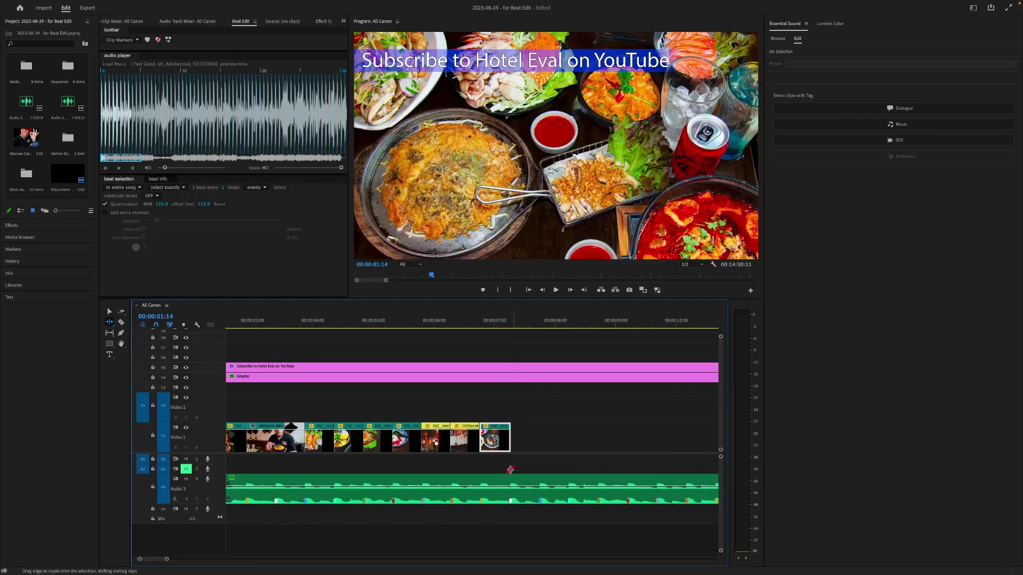
- Switch to the Selection tool and check the trimmed intro clips one by one against the beat markers
{"action": "scroll", "coordinate": [510, 470], "scroll_direction": "up", "scroll_amount": 3}
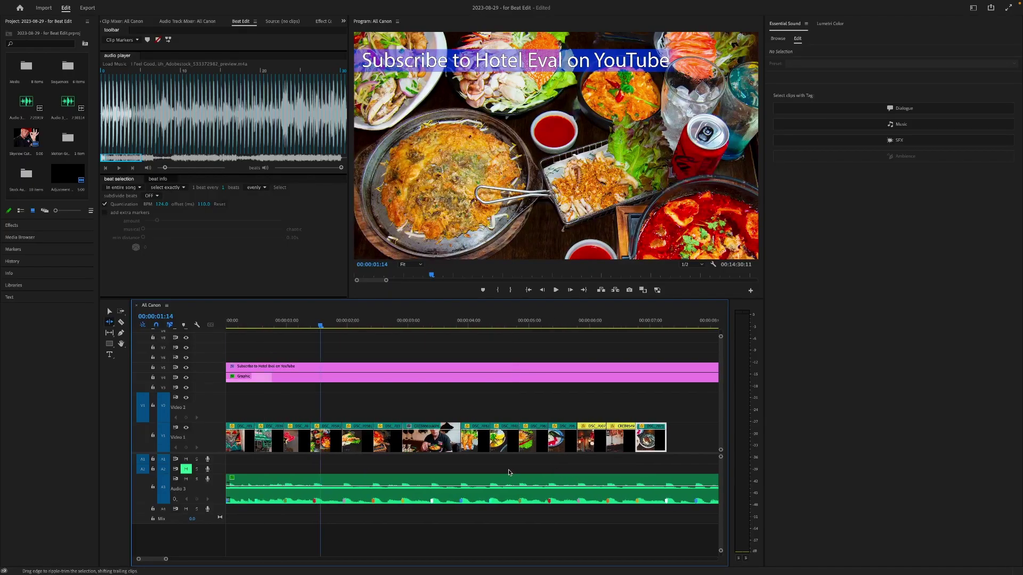
{"action": "left_click", "coordinate": [234, 326]}
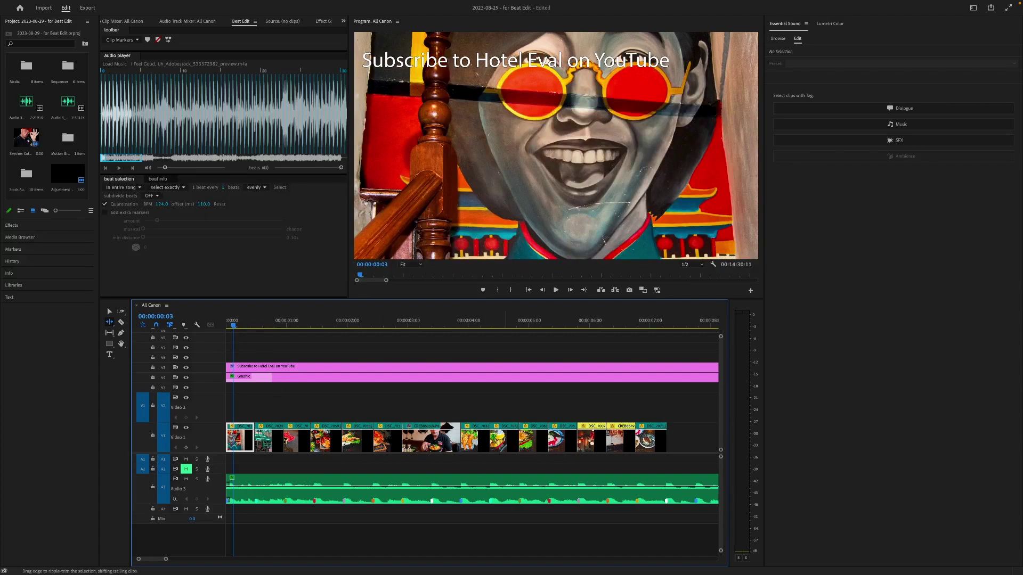
{"action": "left_click", "coordinate": [109, 312]}
{"action": "left_click", "coordinate": [266, 446]}
{"action": "left_click", "coordinate": [303, 445]}
{"action": "left_click", "coordinate": [335, 446]}
{"action": "left_click", "coordinate": [358, 445]}
{"action": "left_click", "coordinate": [429, 446]}
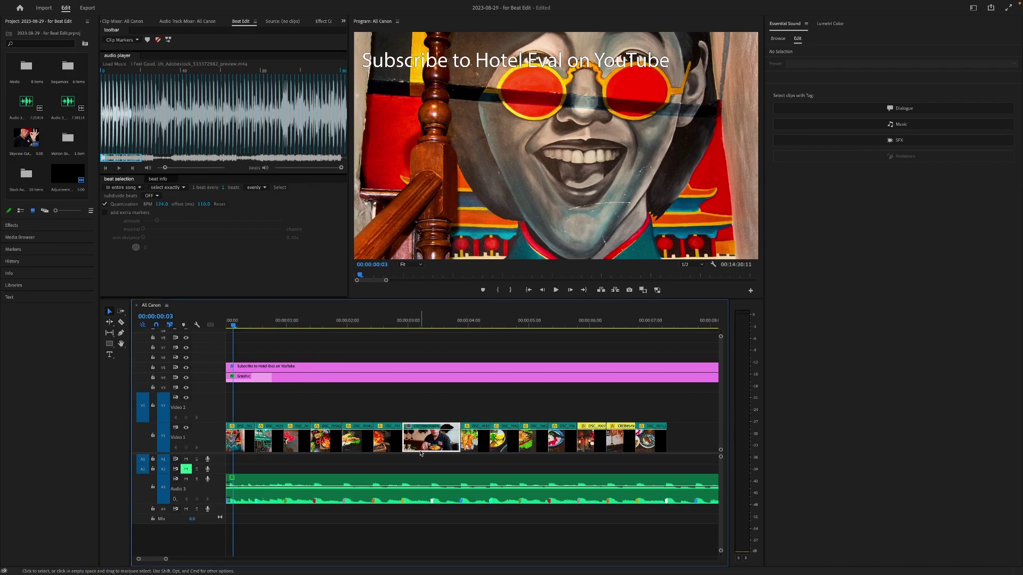
- Play the intro from 00:00:00:00 to check that the cuts land on the beat
{"action": "left_click_drag", "start_coordinate": [233, 327], "coordinate": [227, 326]}
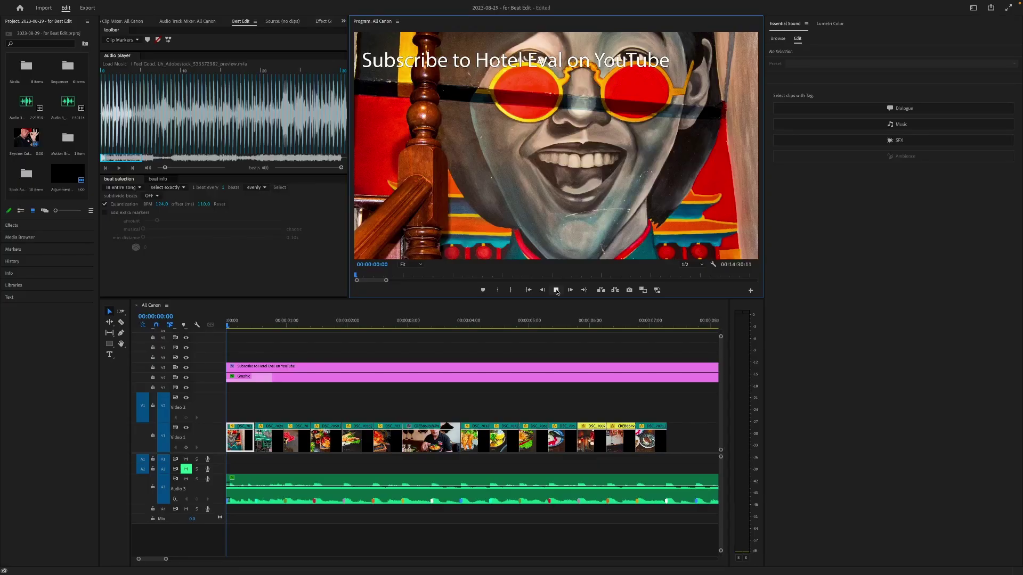
{"action": "left_click", "coordinate": [557, 290]}
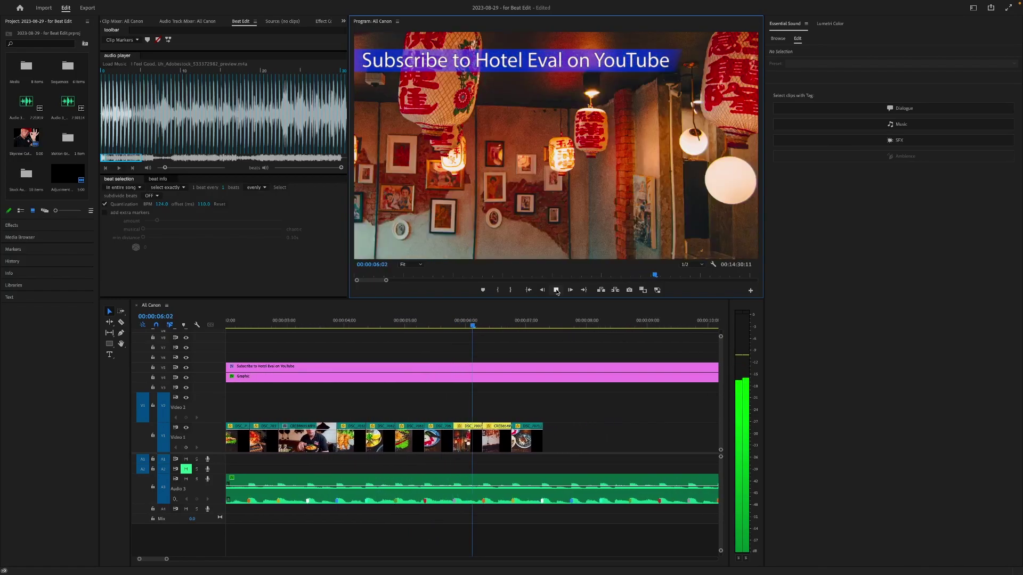
{"action": "left_click", "coordinate": [556, 290]}
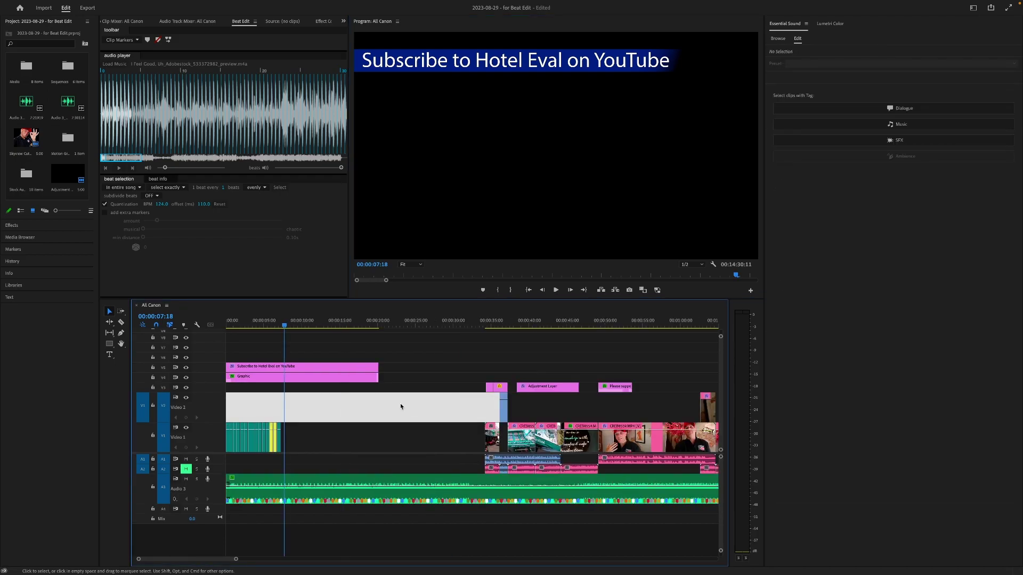
- Move the second music clip earlier in the sequence so it starts at about 00:03:53
{"action": "scroll", "coordinate": [327, 297], "scroll_direction": "down", "scroll_amount": 5}
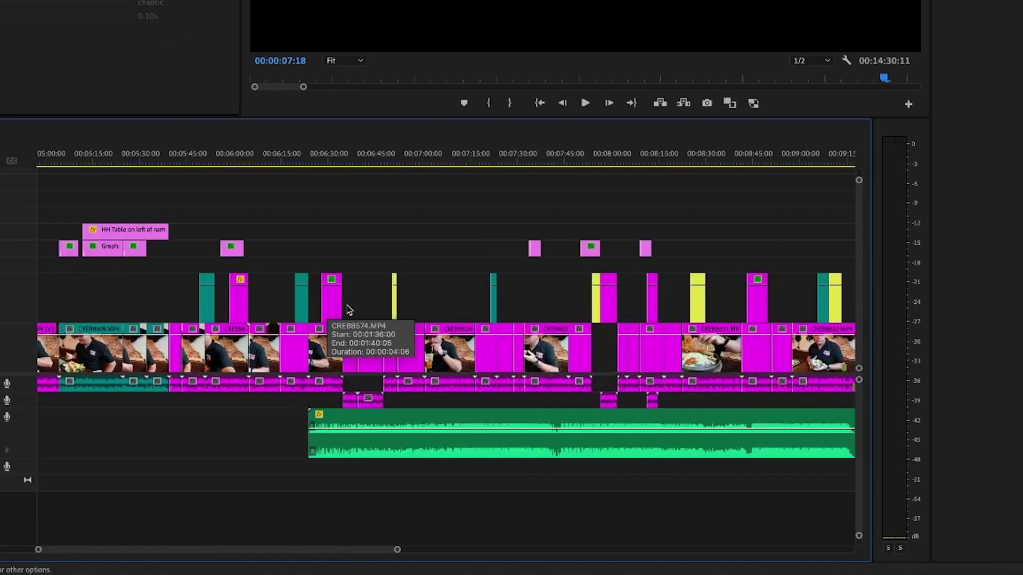
{"action": "left_click", "coordinate": [524, 440]}
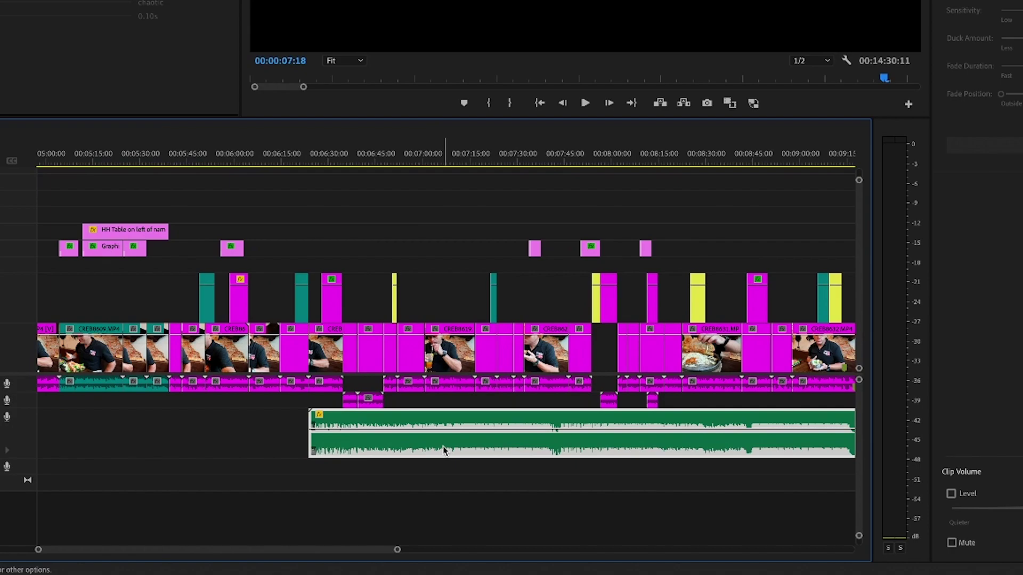
{"action": "scroll", "coordinate": [442, 441], "scroll_direction": "up", "scroll_amount": 3}
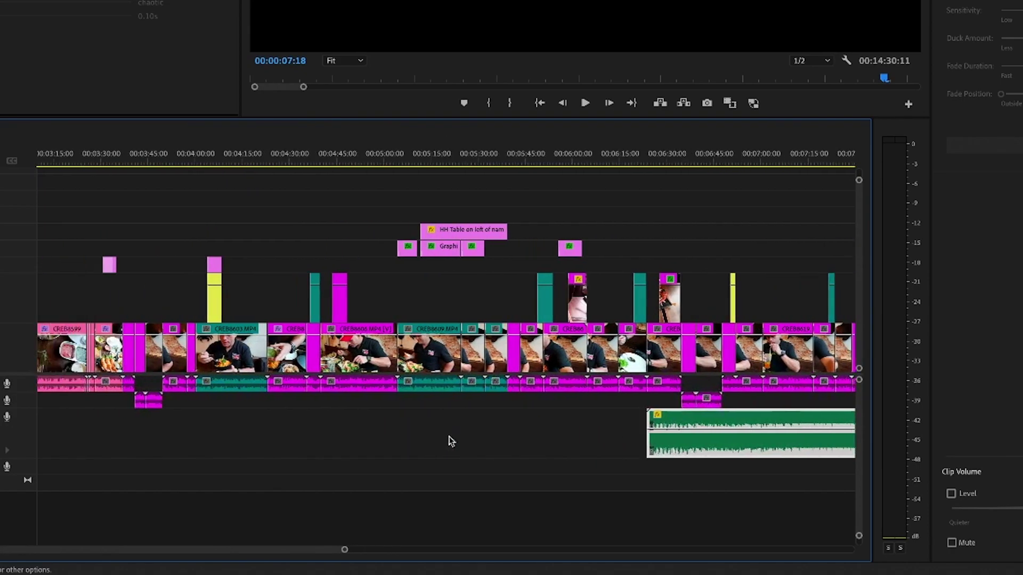
{"action": "left_click_drag", "start_coordinate": [648, 437], "coordinate": [192, 442]}
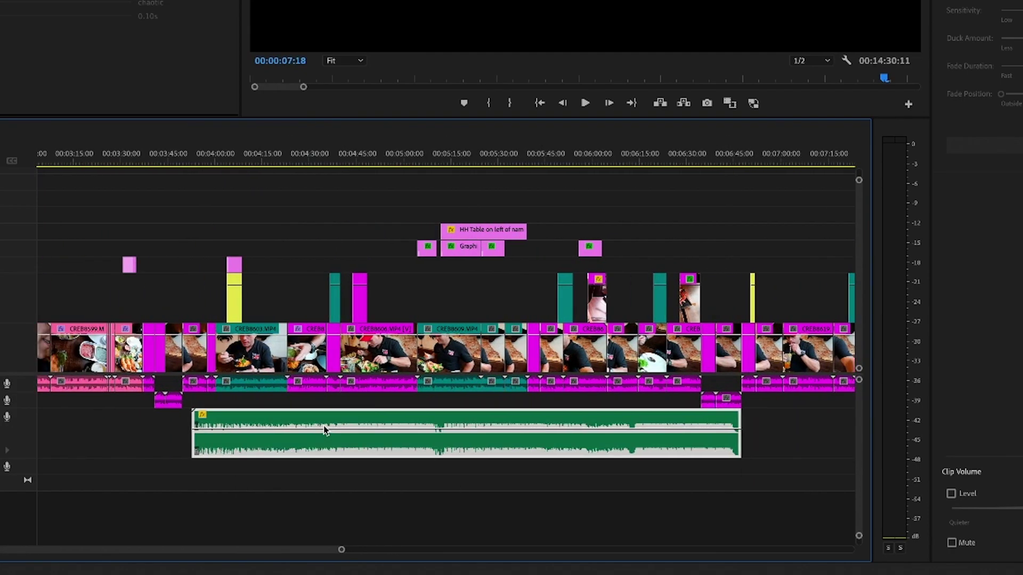
- Shorten the first music clip to end at about 00:00:51 and move the short A4 audio clip up to track A2
{"action": "scroll", "coordinate": [322, 430], "scroll_direction": "up", "scroll_amount": 5}
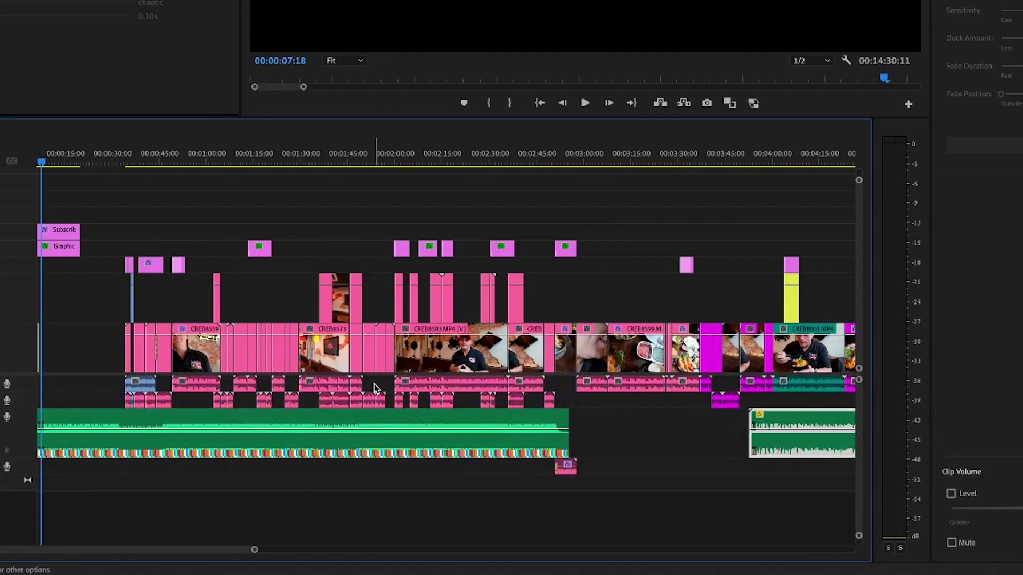
{"action": "left_click", "coordinate": [563, 420]}
{"action": "left_click_drag", "start_coordinate": [563, 421], "coordinate": [173, 416]}
{"action": "double_click", "coordinate": [564, 467]}
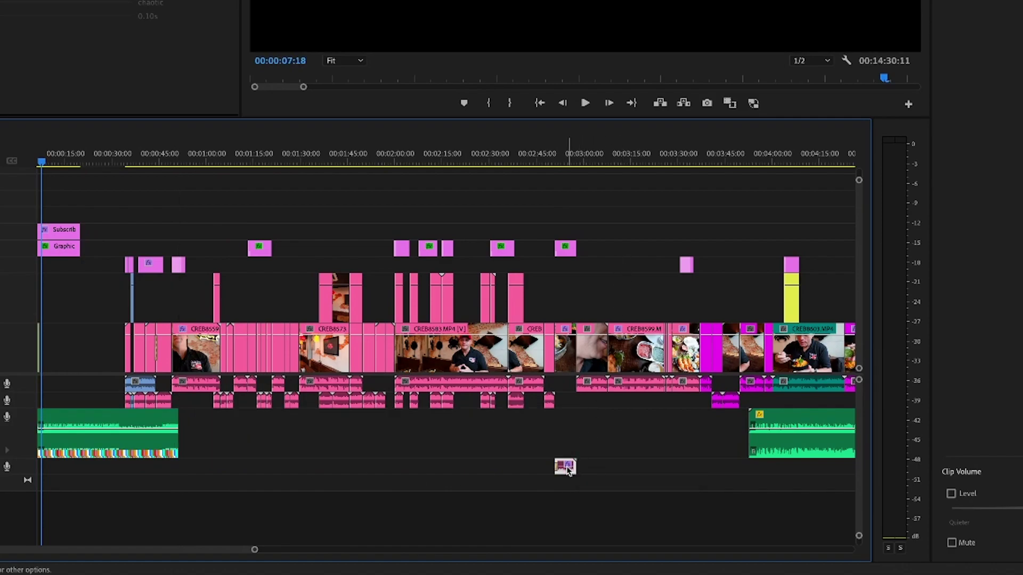
{"action": "left_click_drag", "start_coordinate": [567, 472], "coordinate": [567, 405]}
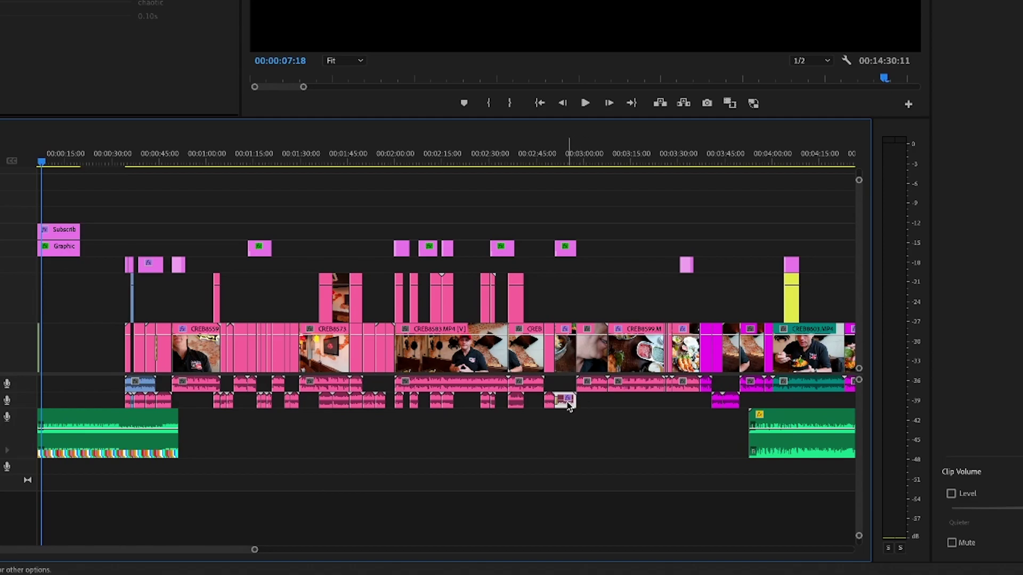
- Move the second music clip to start at about 00:01:09 and place the playhead at 00:01:17:02 under the air-conditioned restaurant caption
{"action": "left_click_drag", "start_coordinate": [793, 442], "coordinate": [275, 434]}
{"action": "left_click", "coordinate": [257, 160]}
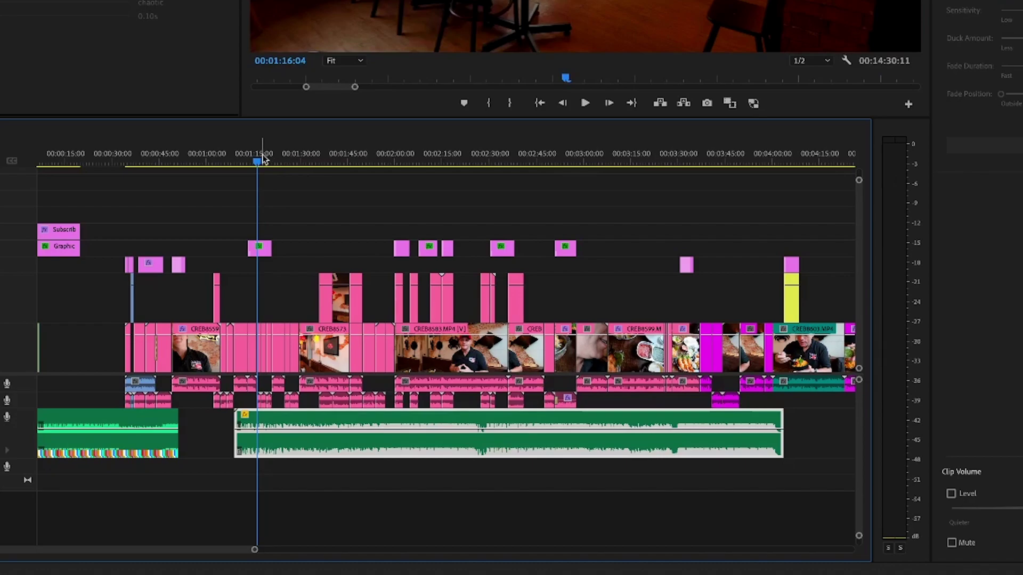
{"action": "left_click", "coordinate": [265, 158]}
{"action": "key", "text": "="}
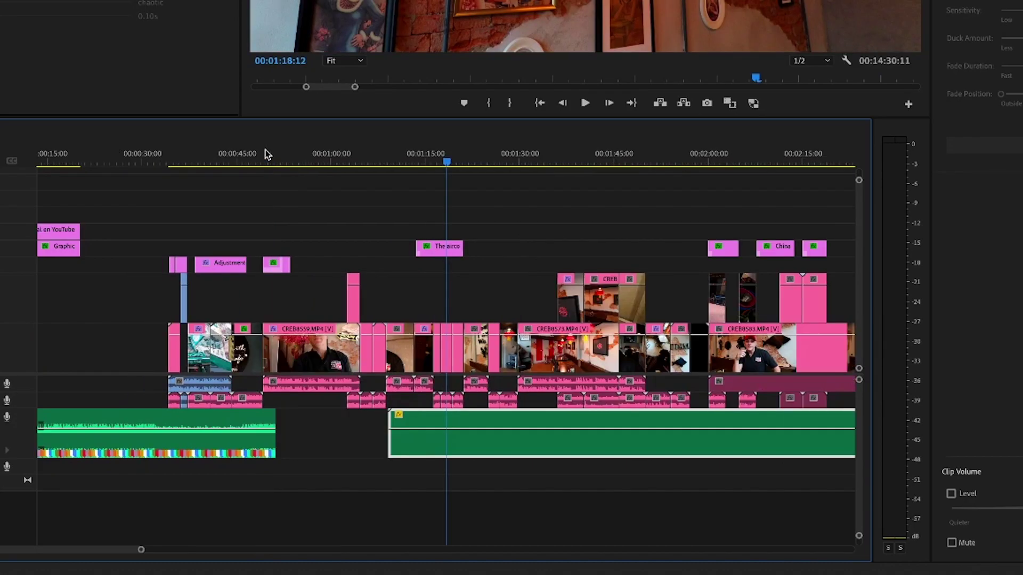
{"action": "key", "text": "="}
{"action": "key", "text": "="}
{"action": "key", "text": "="}
{"action": "left_click", "coordinate": [377, 154]}
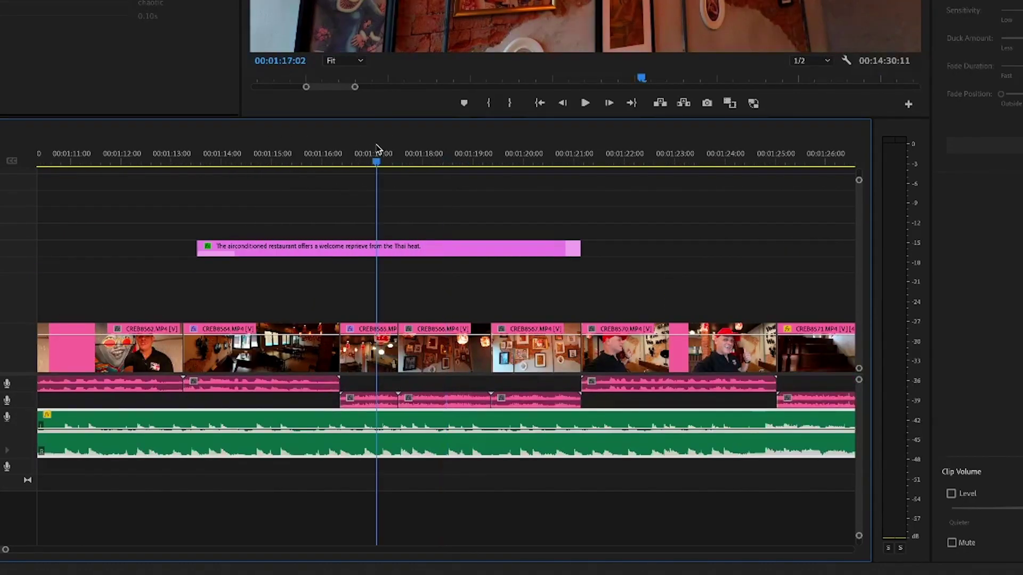
- Play the talking section from about 00:01:15 to 00:01:23 to check how its cuts fit the second music clip
{"action": "left_click", "coordinate": [320, 162]}
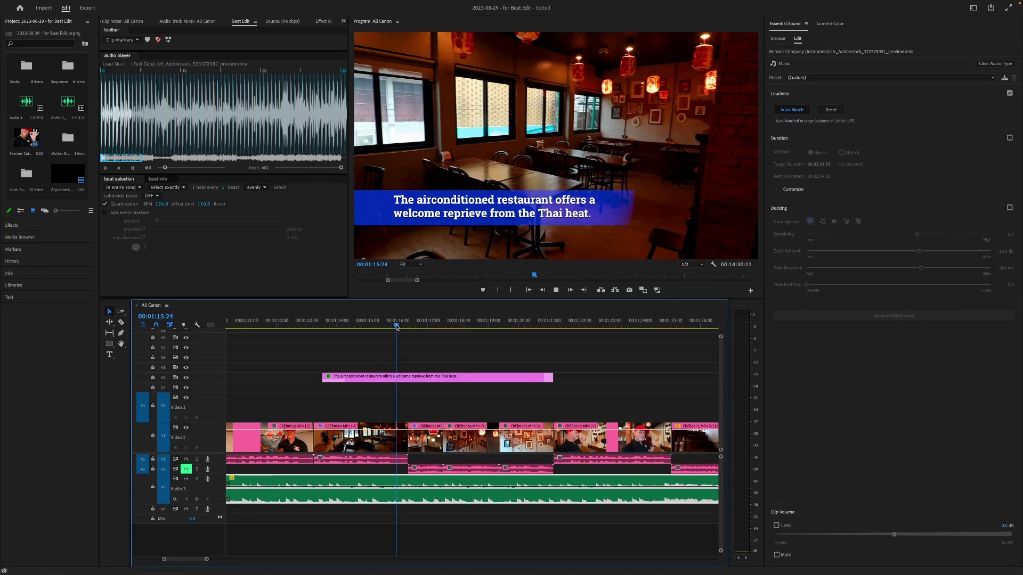
{"action": "key", "text": "space"}
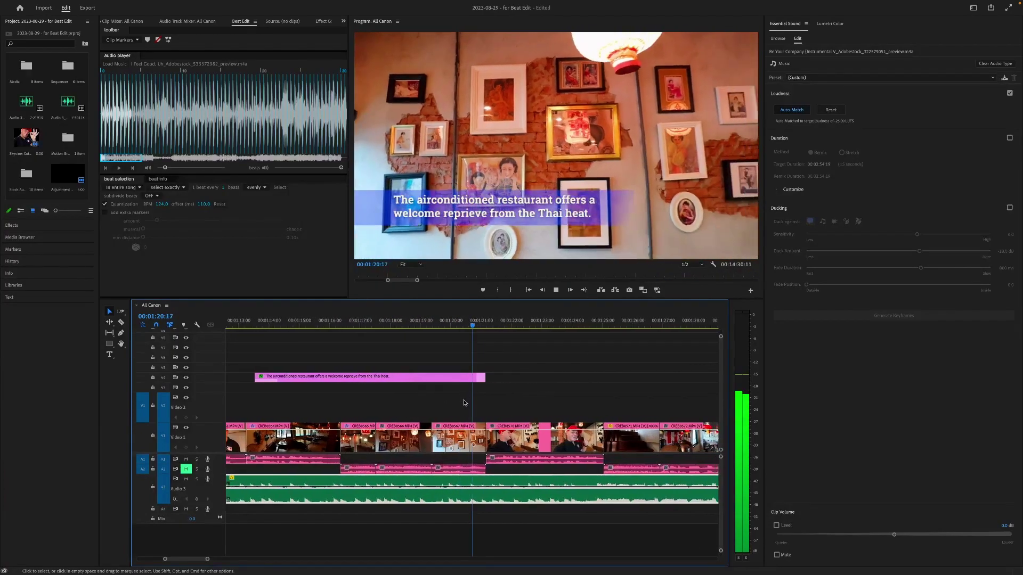
{"action": "key", "text": "space"}
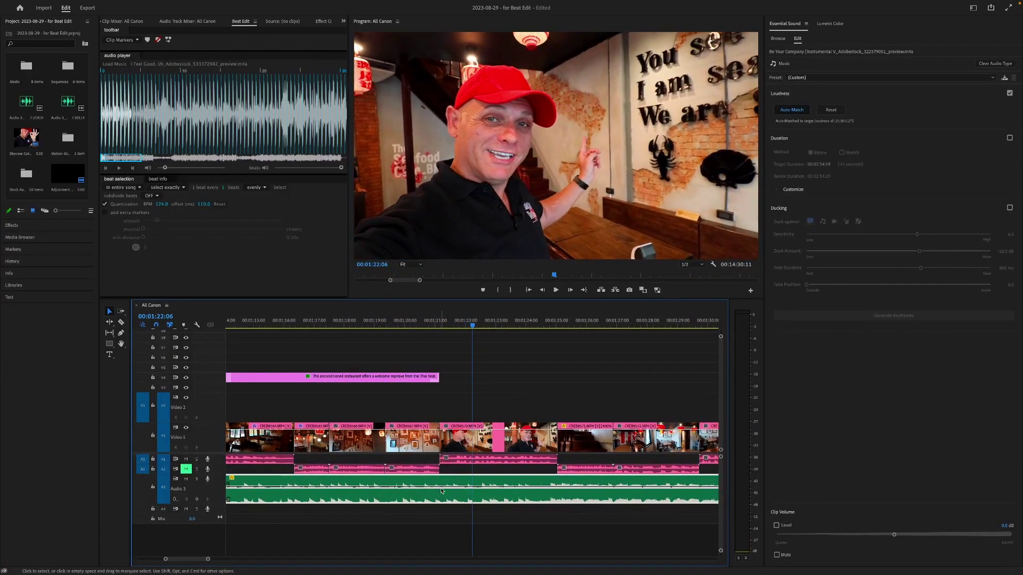
{"action": "key", "text": "space"}
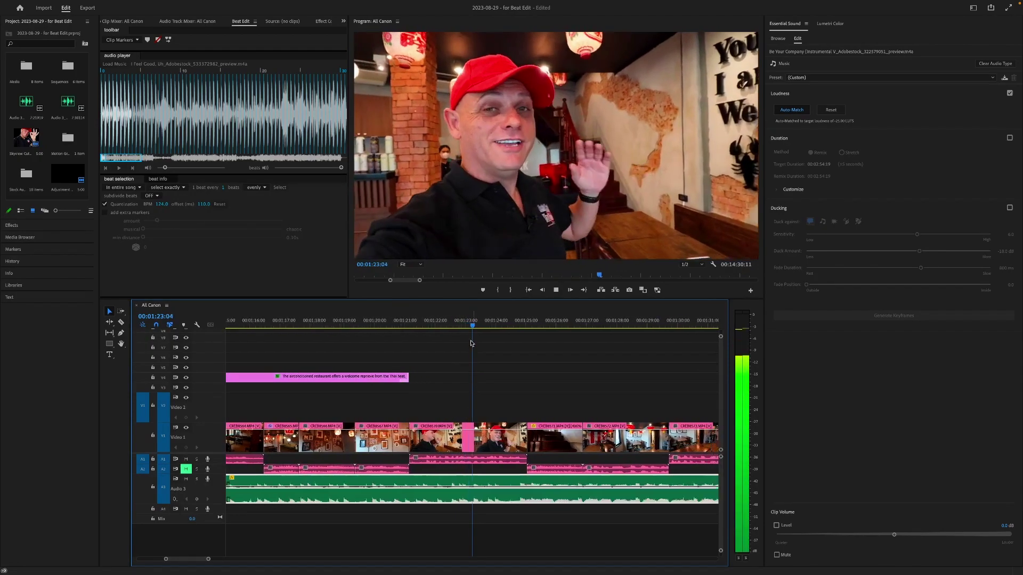
{"action": "key", "text": "space"}
- Place the playhead at 00:01:19:07 and load the second music clip, Be Your Company (Instrumental), into Beat Edit
{"action": "left_click_drag", "start_coordinate": [472, 328], "coordinate": [321, 328]}
{"action": "scroll", "coordinate": [429, 486], "scroll_direction": "up", "scroll_amount": 6}
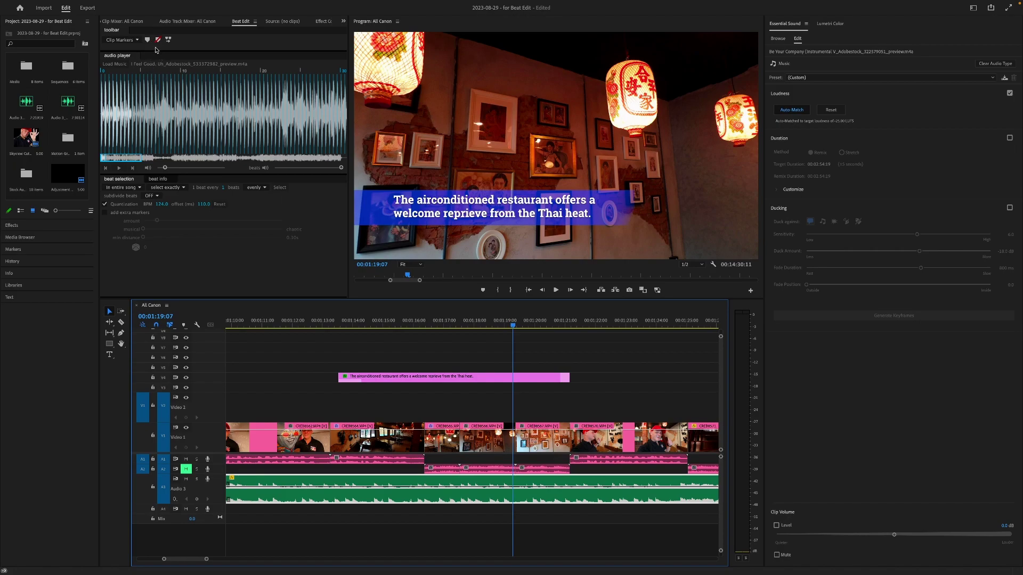
{"action": "scroll", "coordinate": [277, 341], "scroll_direction": "left", "scroll_amount": 5}
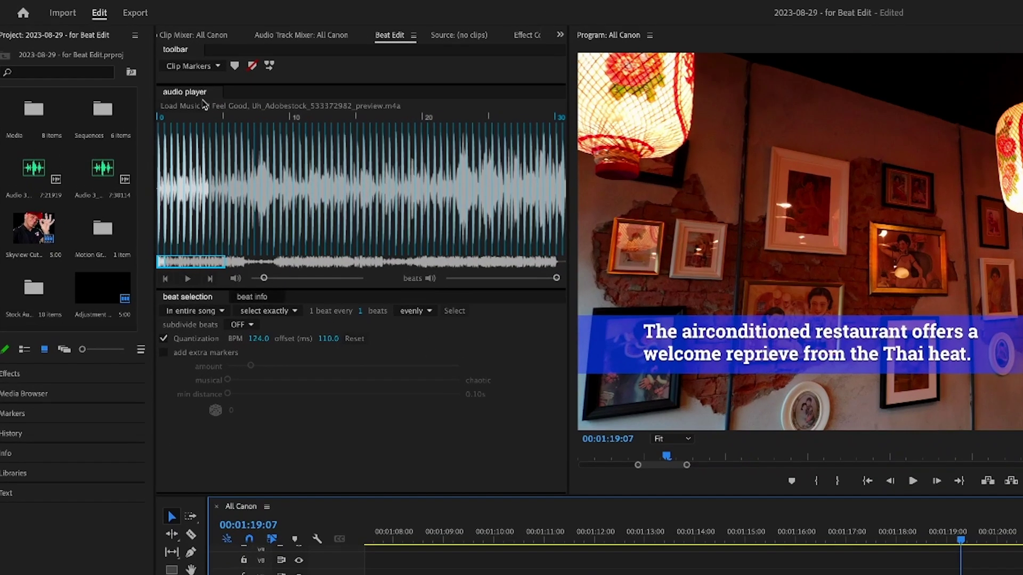
{"action": "left_click", "coordinate": [181, 106]}
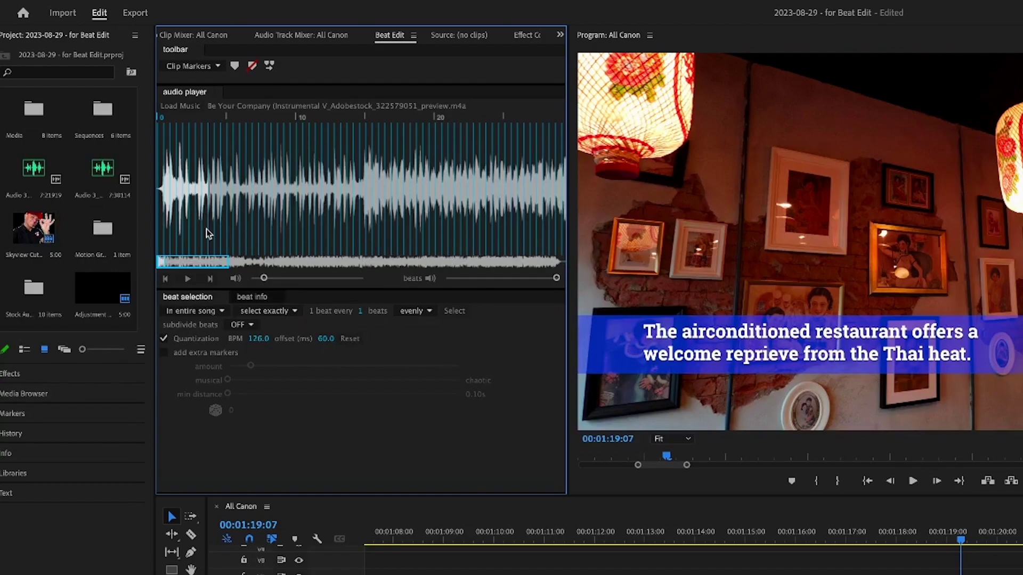
- Preview the loaded track in Beat Edit, lower the music volume slightly relative to the beats, and stop playback
{"action": "left_click", "coordinate": [188, 279]}
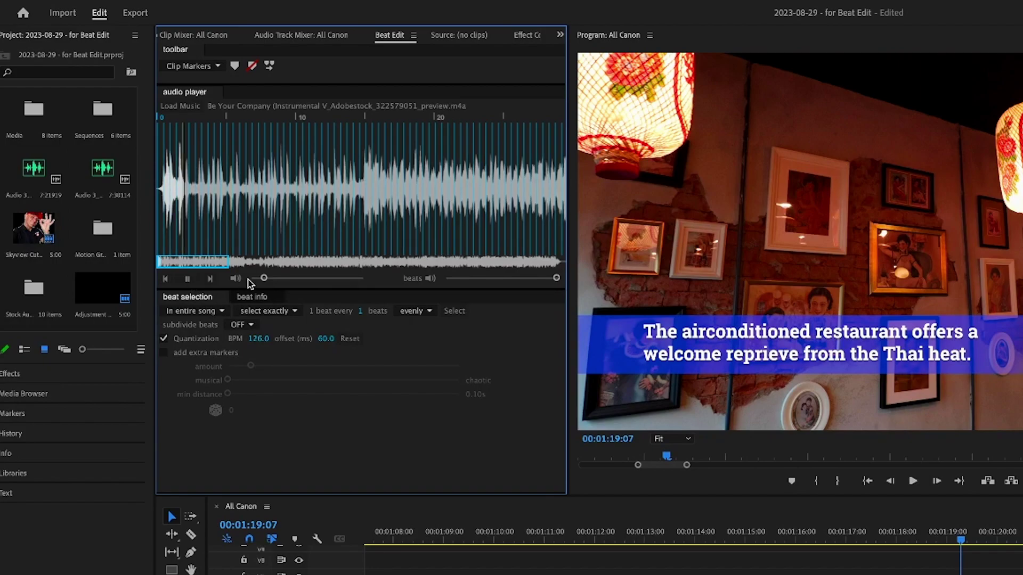
{"action": "left_click_drag", "start_coordinate": [264, 279], "coordinate": [259, 279]}
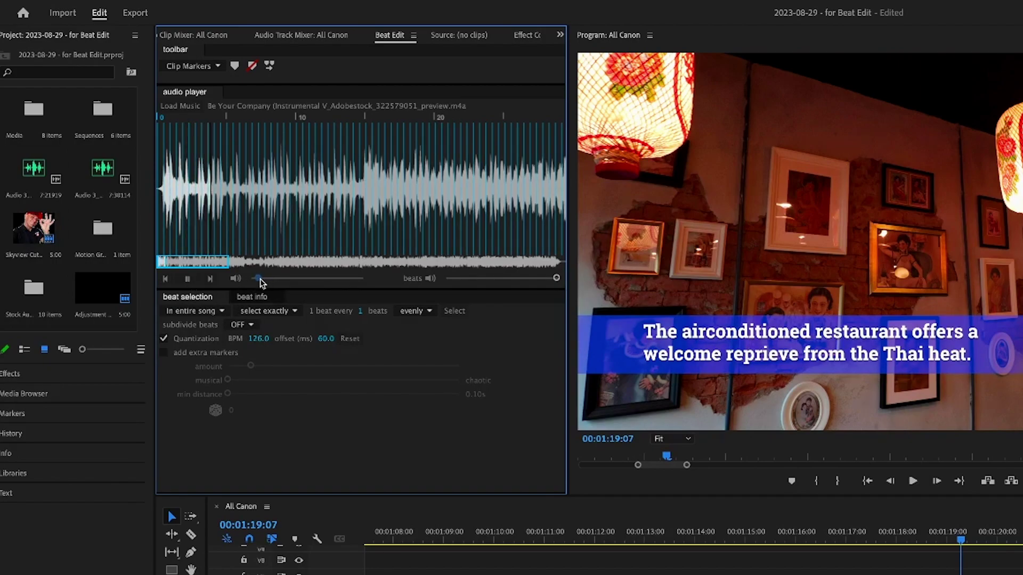
{"action": "left_click", "coordinate": [188, 280]}
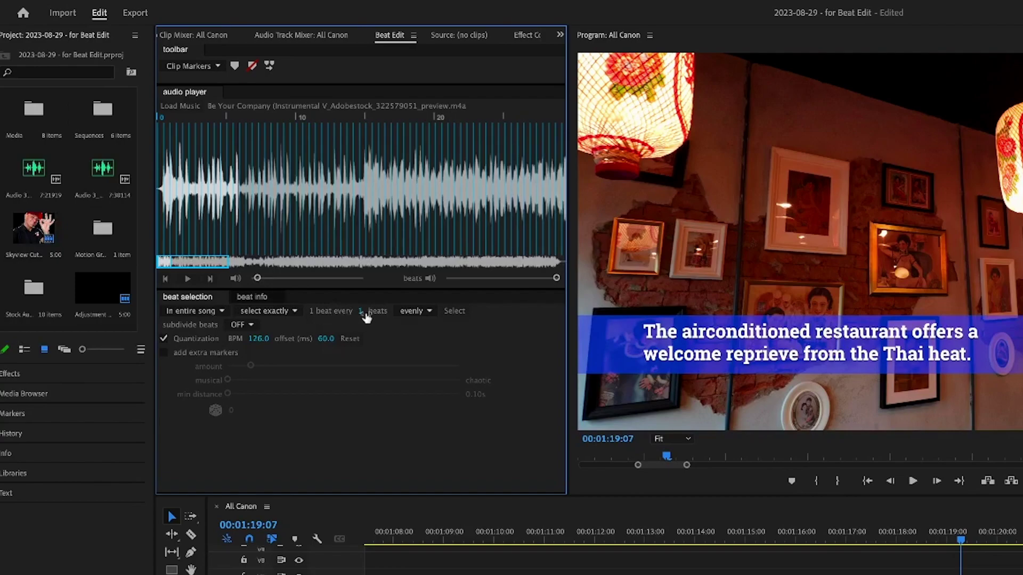
- Set the beat selection to exactly 1 beat every 4 beats, evenly spaced, and apply it to the entire song
{"action": "left_click", "coordinate": [362, 313]}
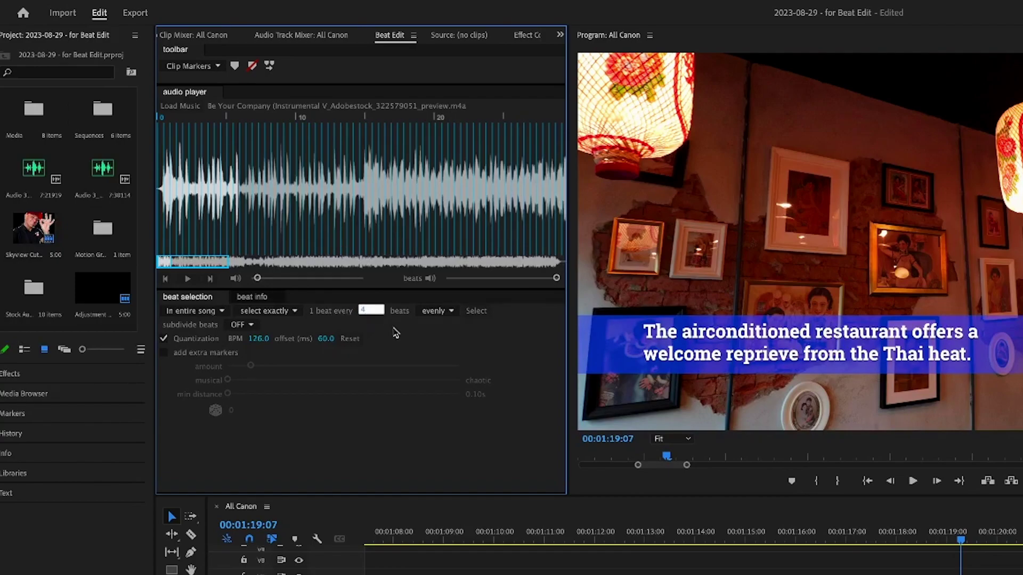
{"action": "left_click", "coordinate": [483, 316]}
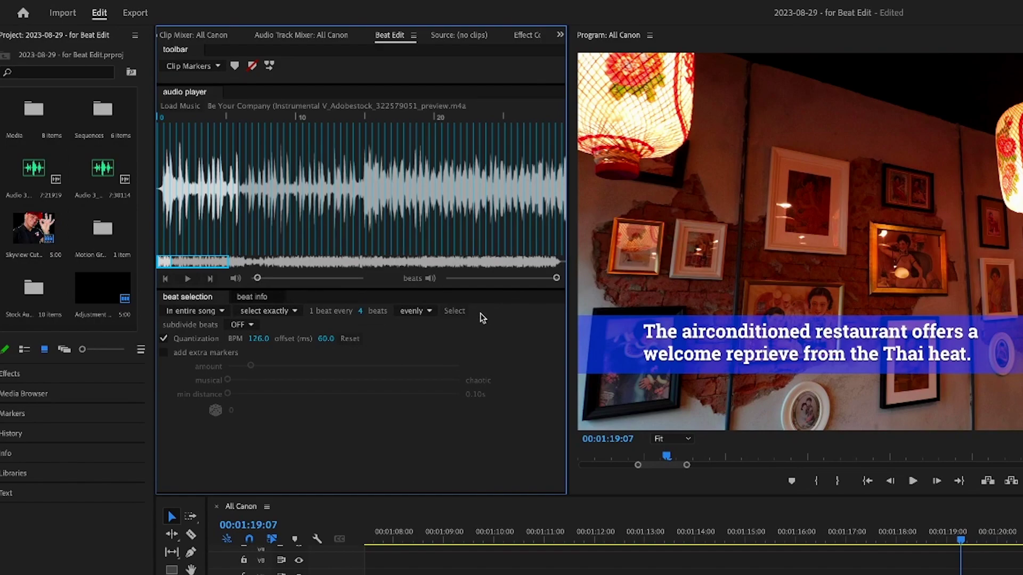
{"action": "left_click", "coordinate": [454, 312]}
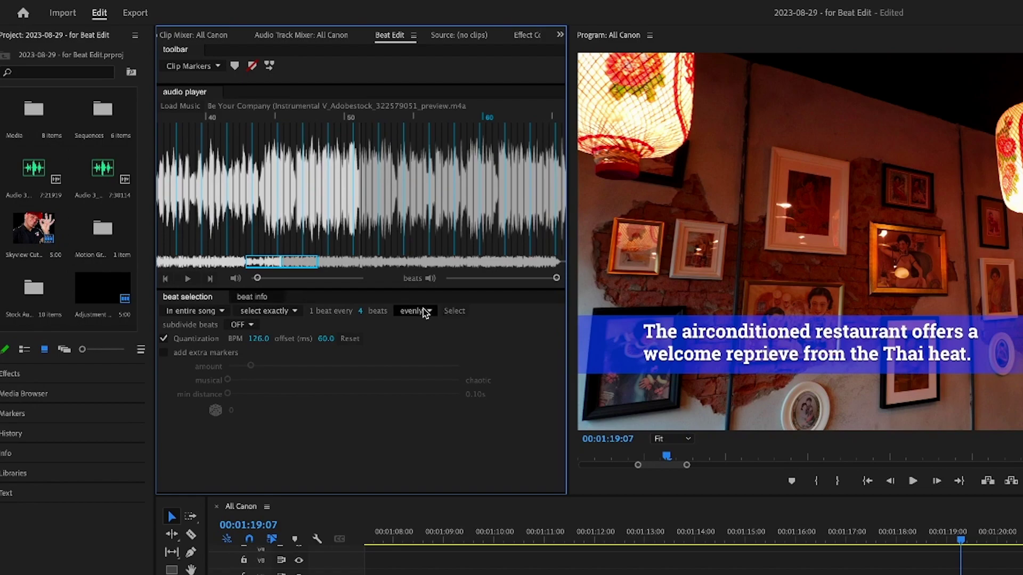
- Change the beat spacing to randomly, 1 beat every 1 to 4 beats, and apply the selection to the entire song
{"action": "left_click", "coordinate": [429, 312]}
{"action": "left_click", "coordinate": [424, 336]}
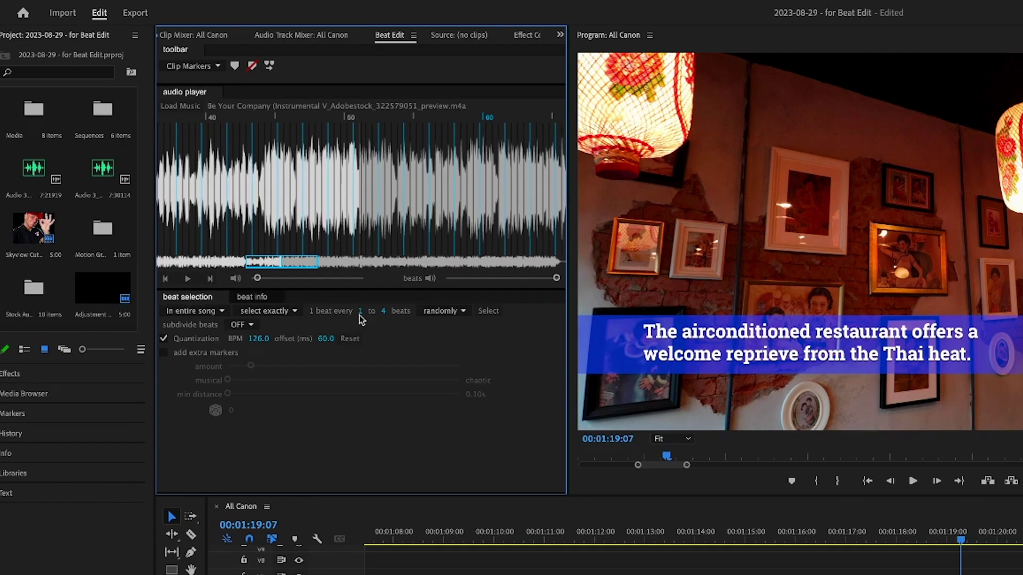
{"action": "left_click", "coordinate": [487, 312]}
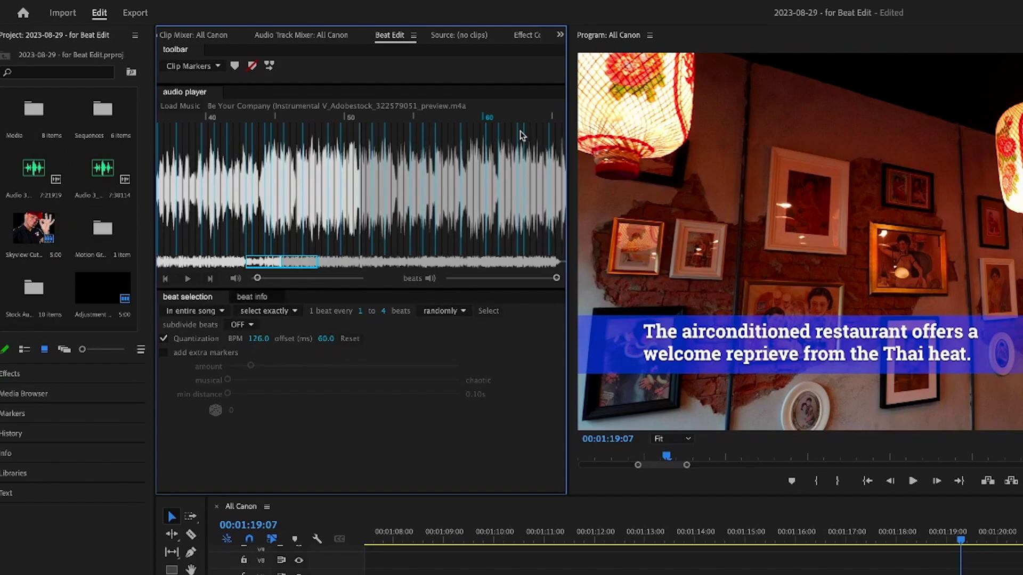
- Preview the randomly selected beats from the start of the song and create clip markers from them
{"action": "scroll", "coordinate": [338, 277], "scroll_direction": "up", "scroll_amount": 5}
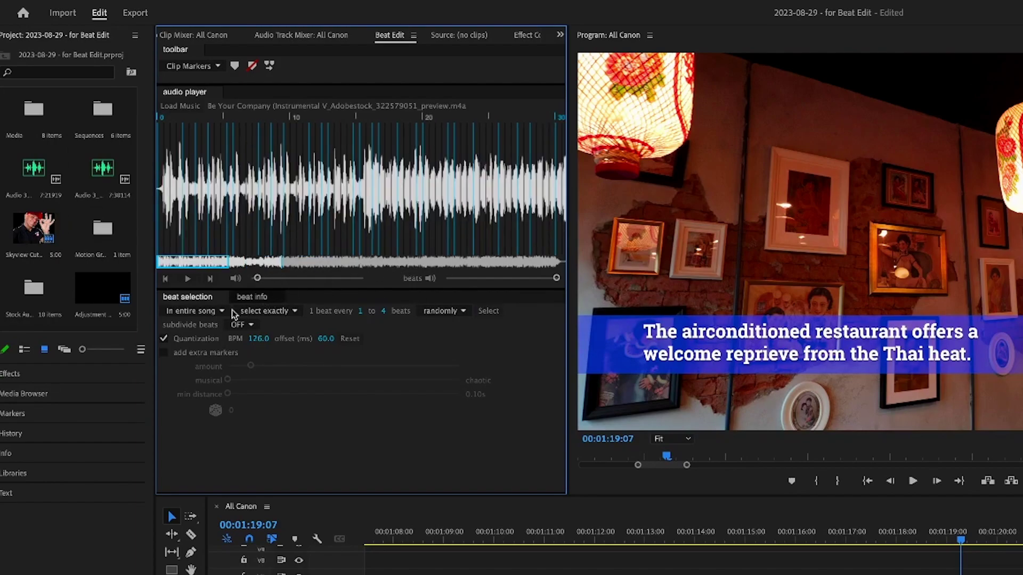
{"action": "left_click", "coordinate": [186, 231]}
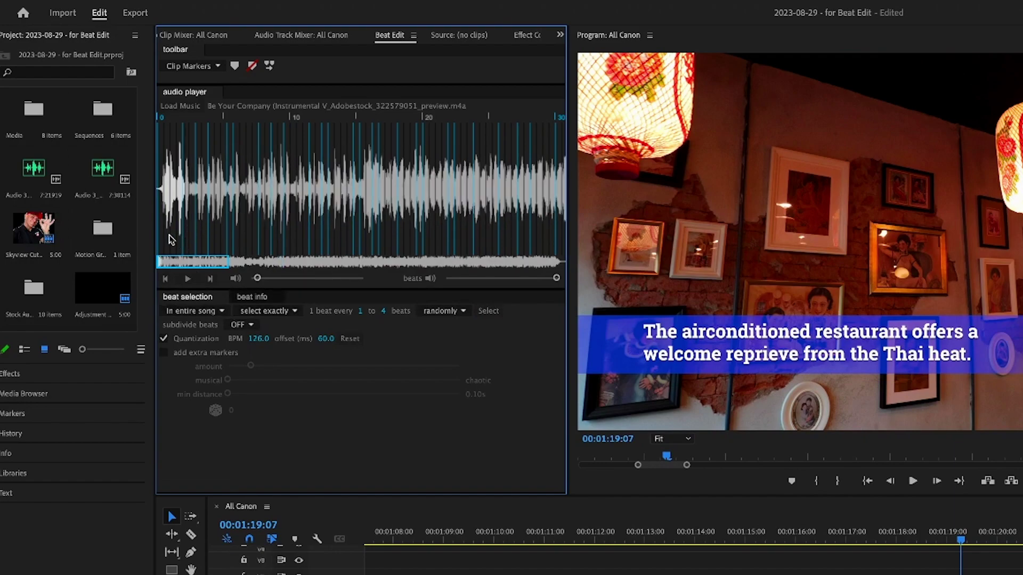
{"action": "left_click", "coordinate": [163, 226]}
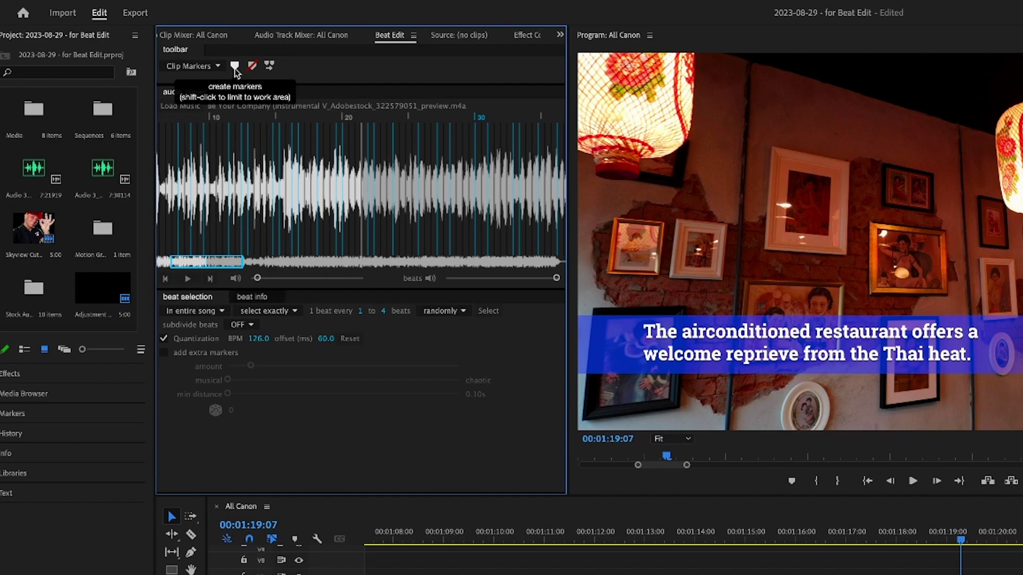
{"action": "left_click", "coordinate": [234, 66]}
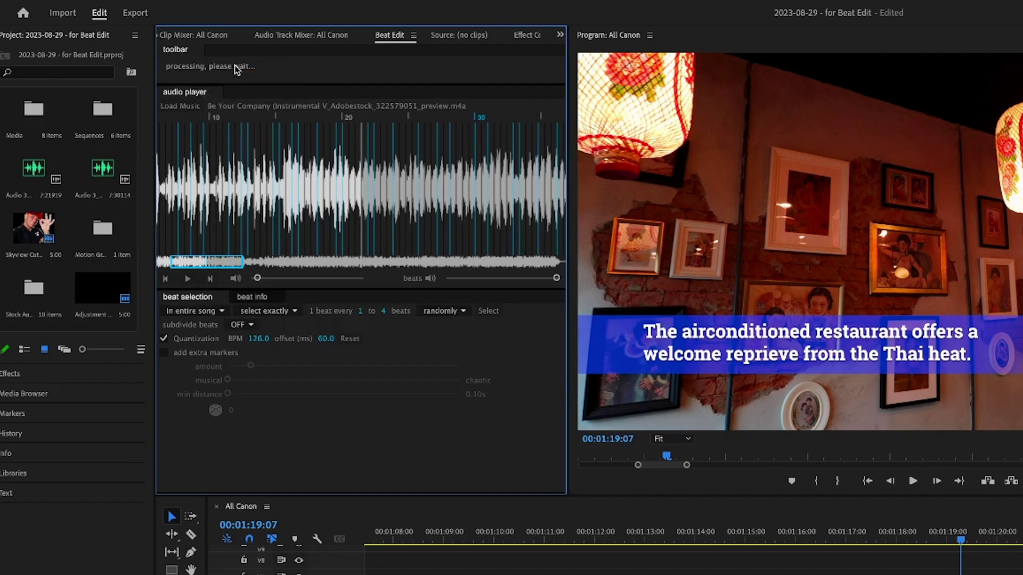